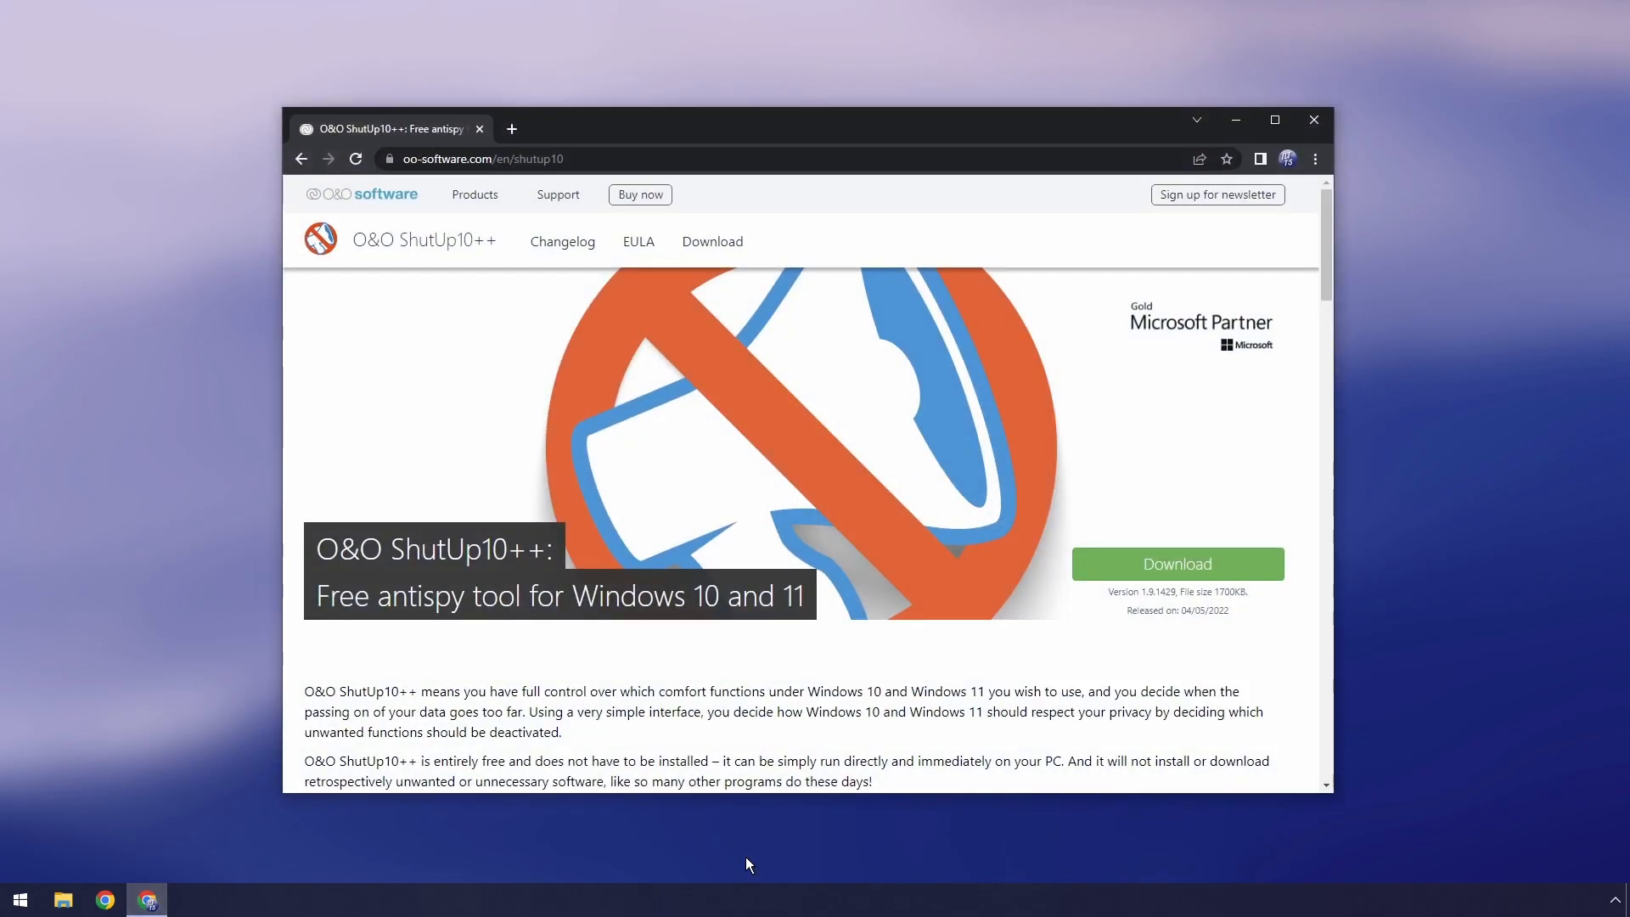
# Step: Download OOSU10.exe from the O&O ShutUp10++ page and launch it from Chrome's download bar
pyautogui.click(1201, 566)
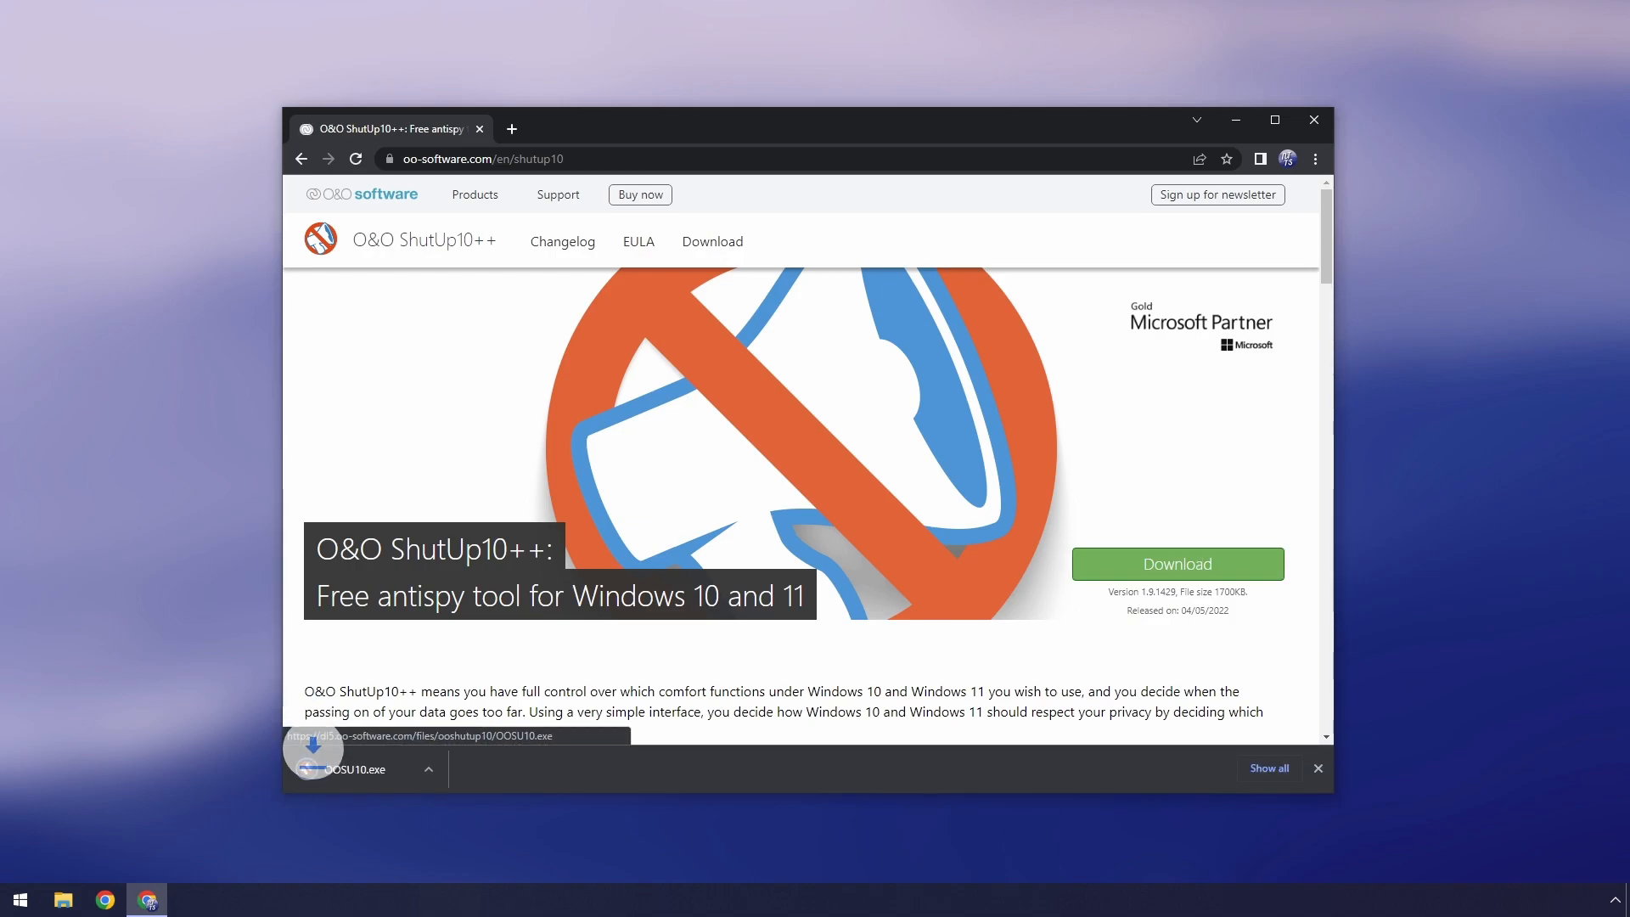
pyautogui.click(383, 774)
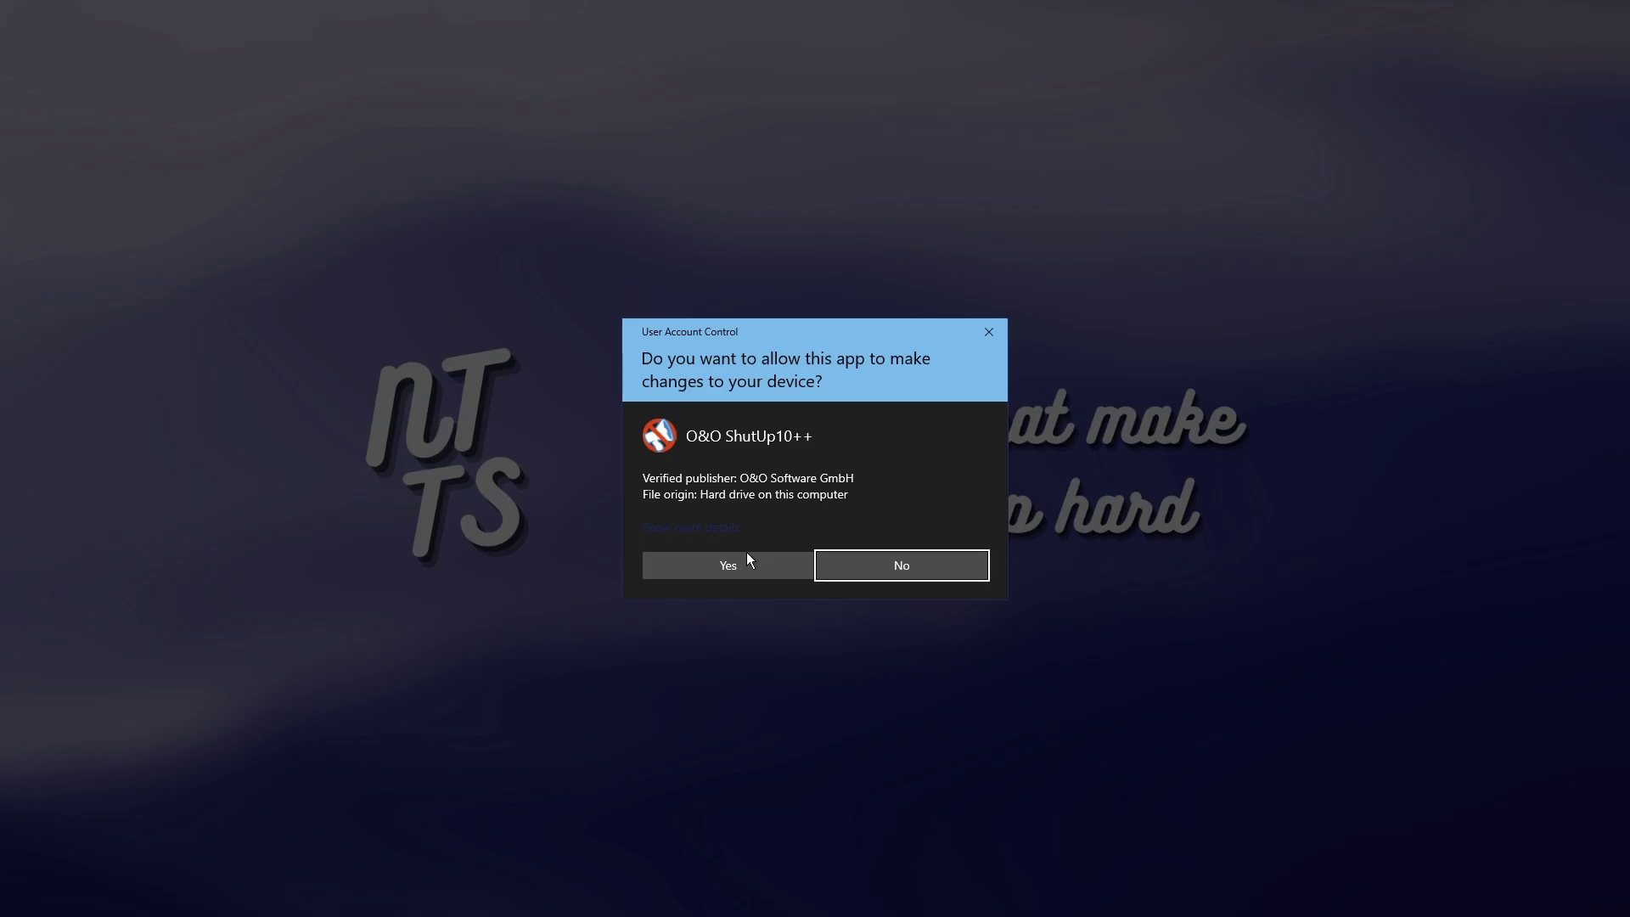
# Step: Allow O&O ShutUp10++ to run as administrator and minimize Chrome behind it
pyautogui.click(746, 551)
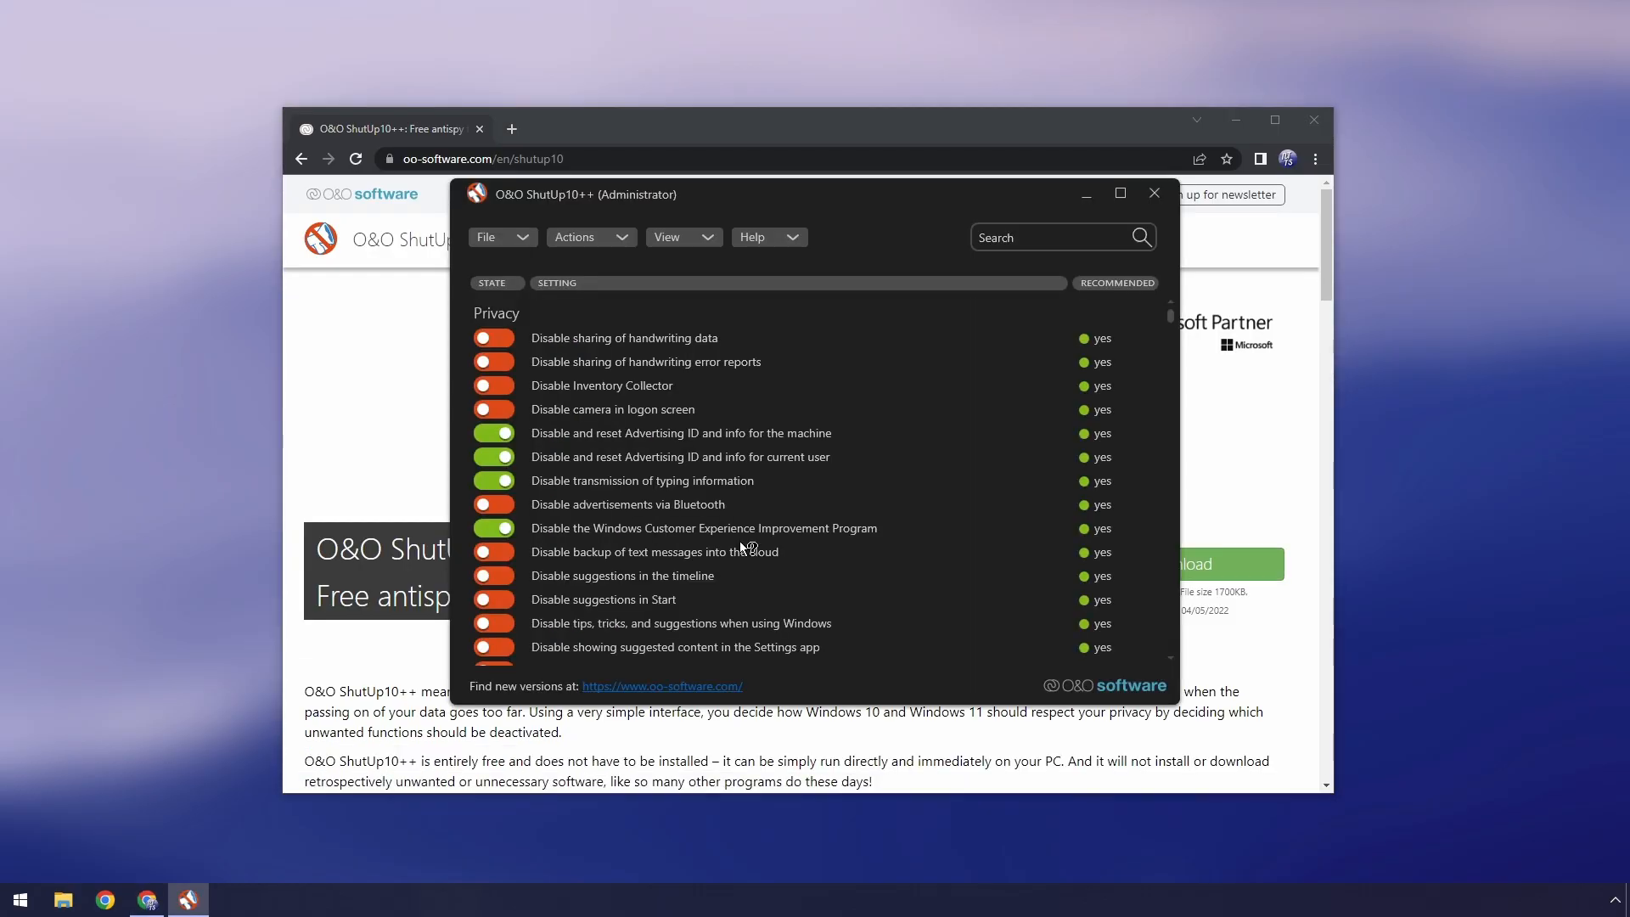
pyautogui.click(1196, 121)
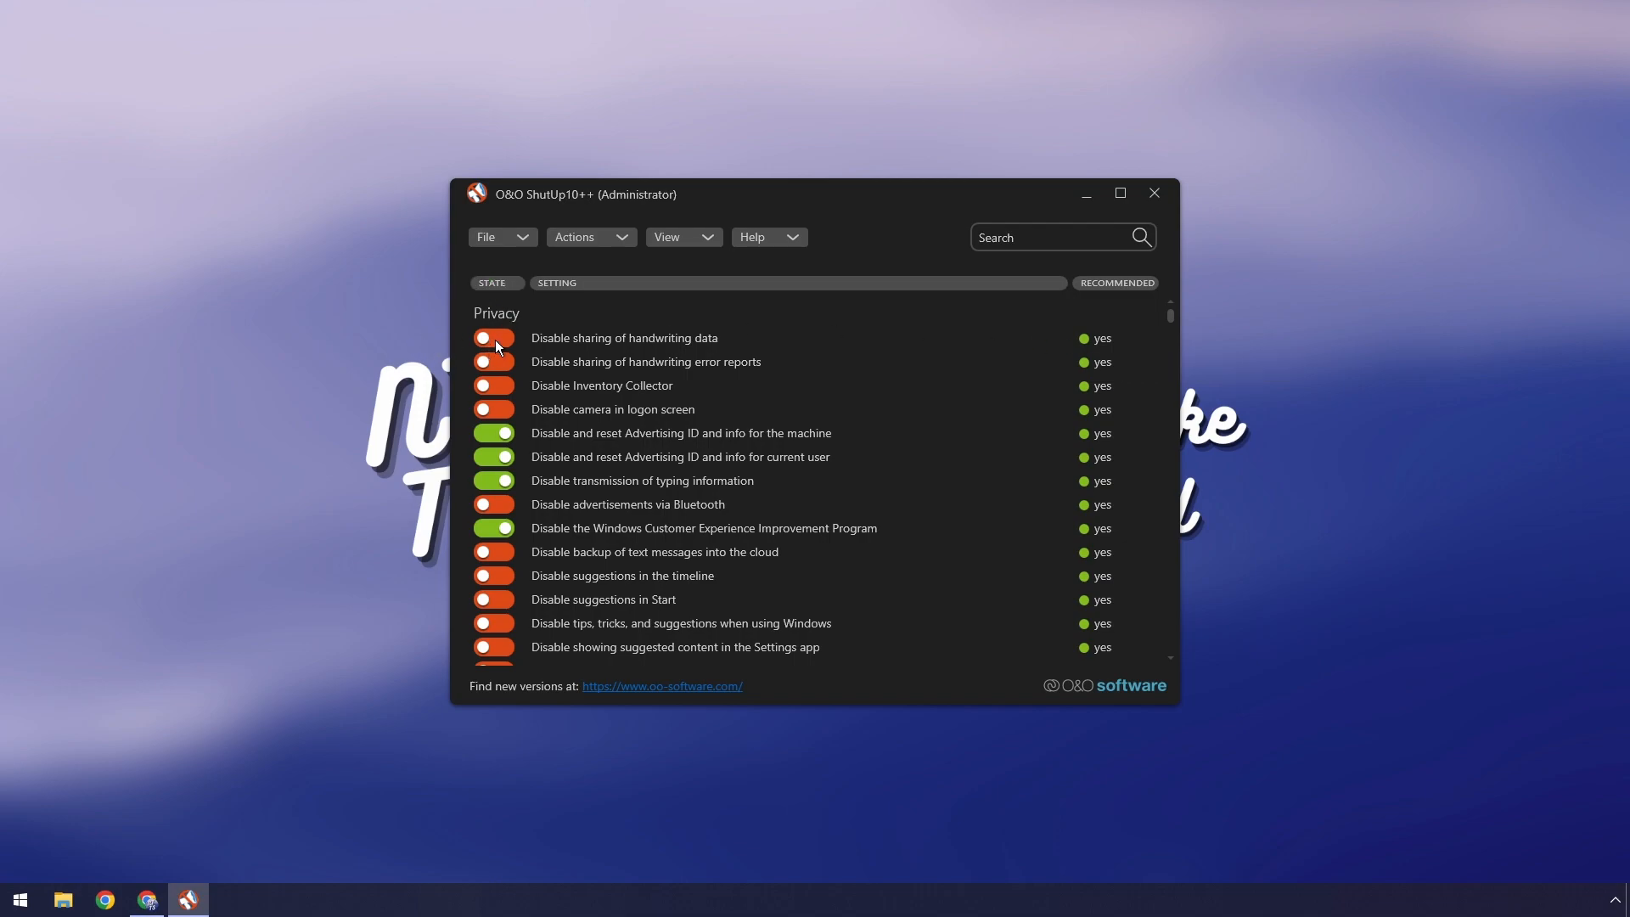
pyautogui.click(579, 338)
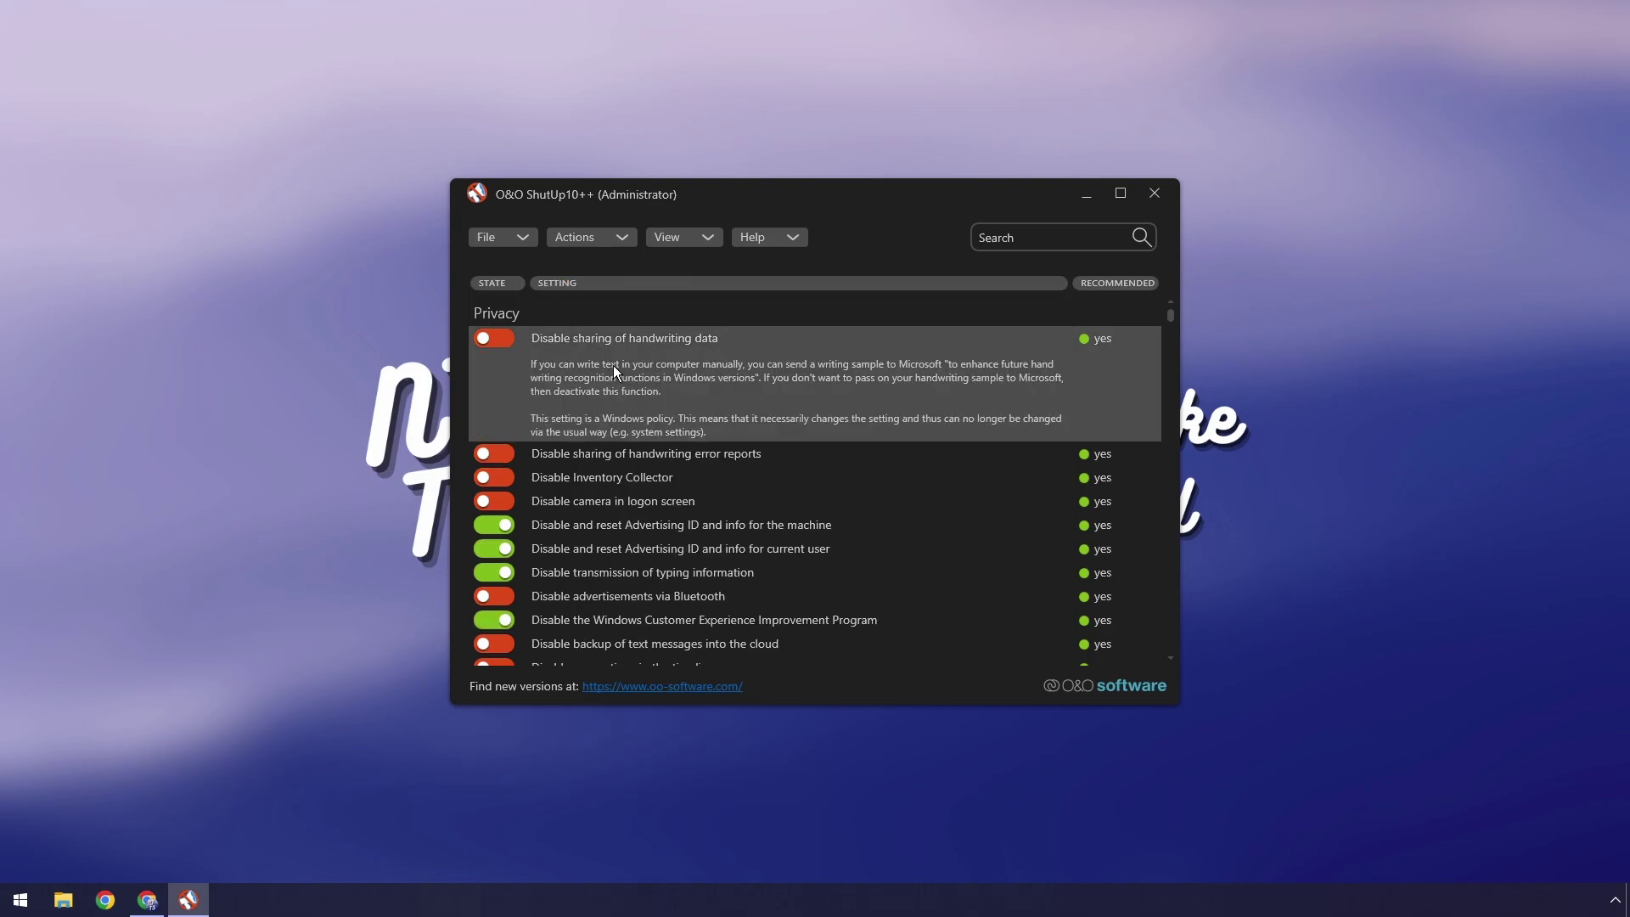
pyautogui.click(553, 342)
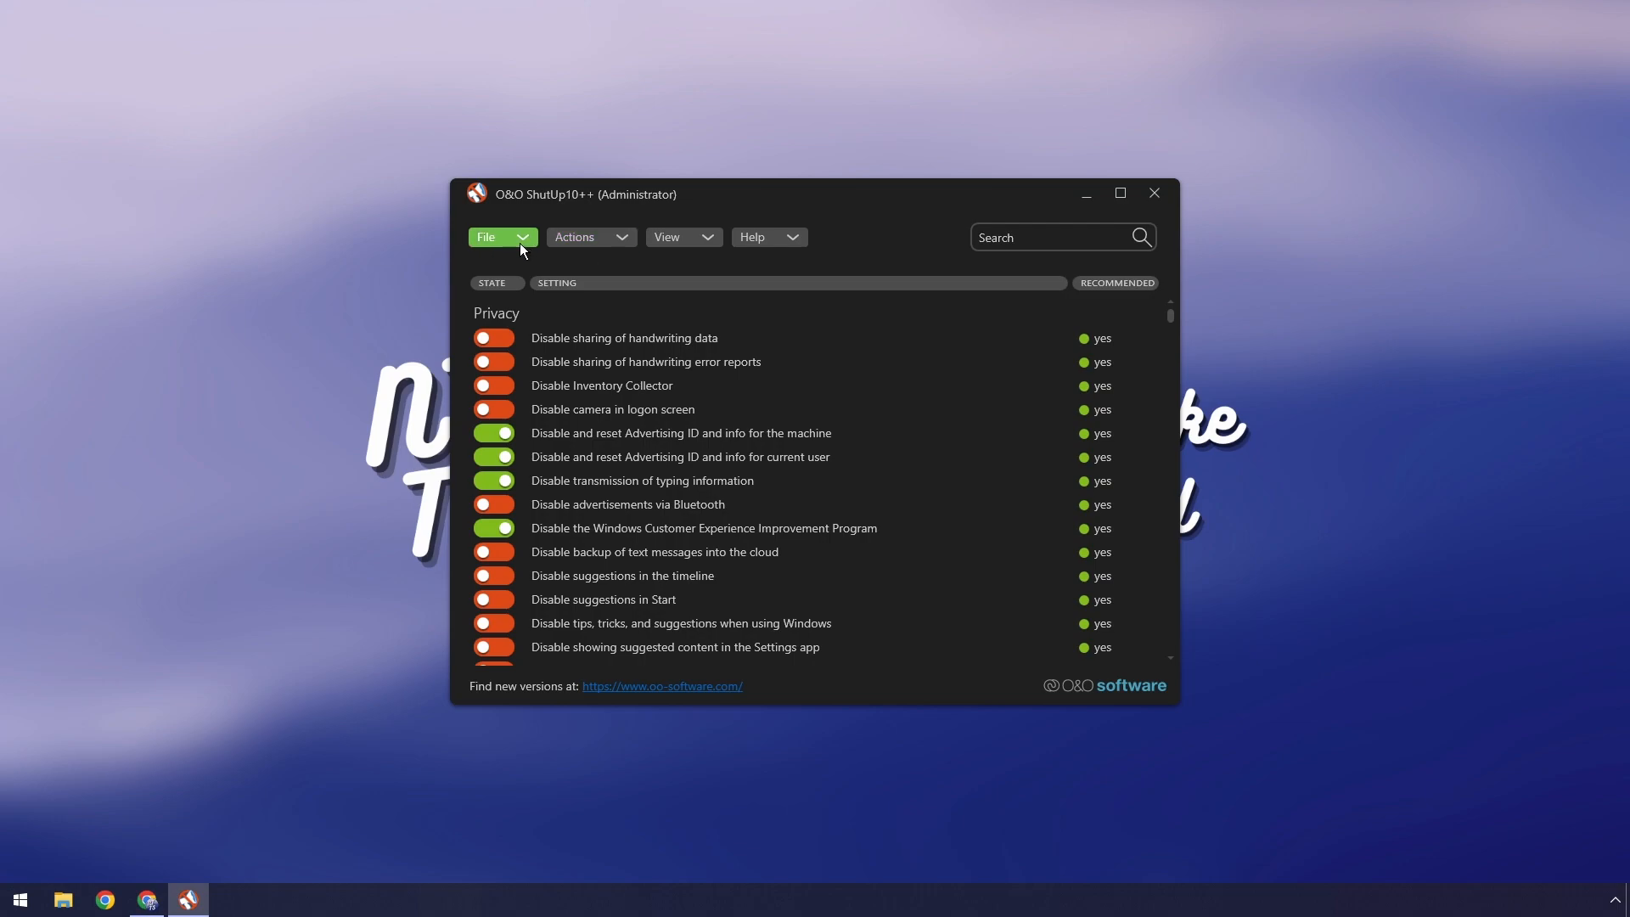
pyautogui.click(519, 242)
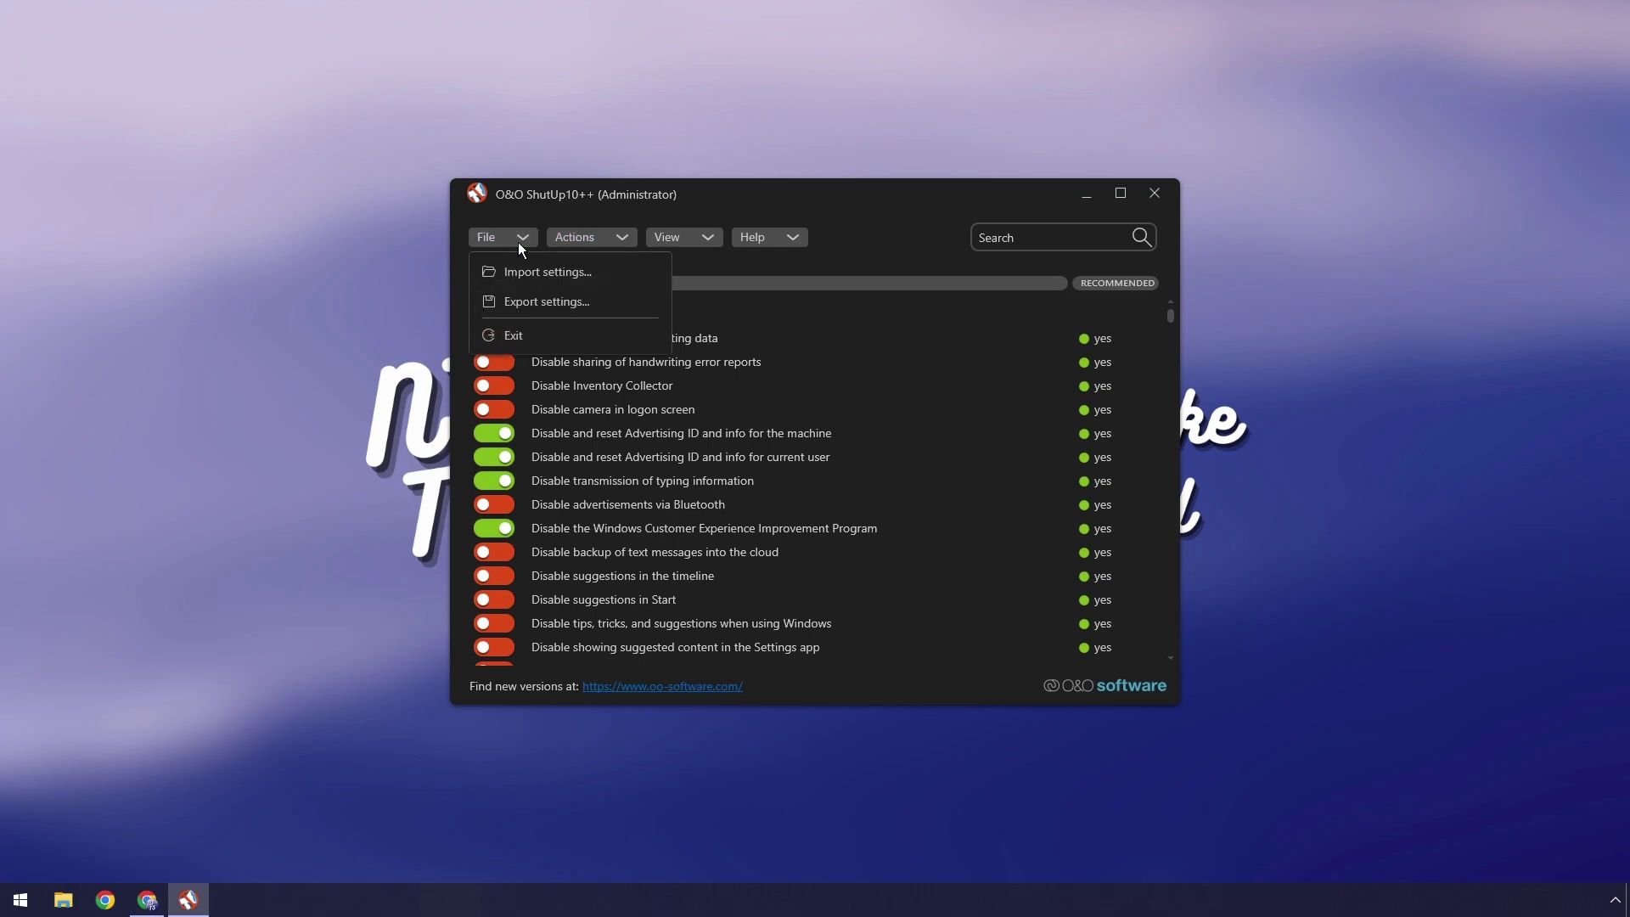
pyautogui.click(584, 235)
pyautogui.click(674, 241)
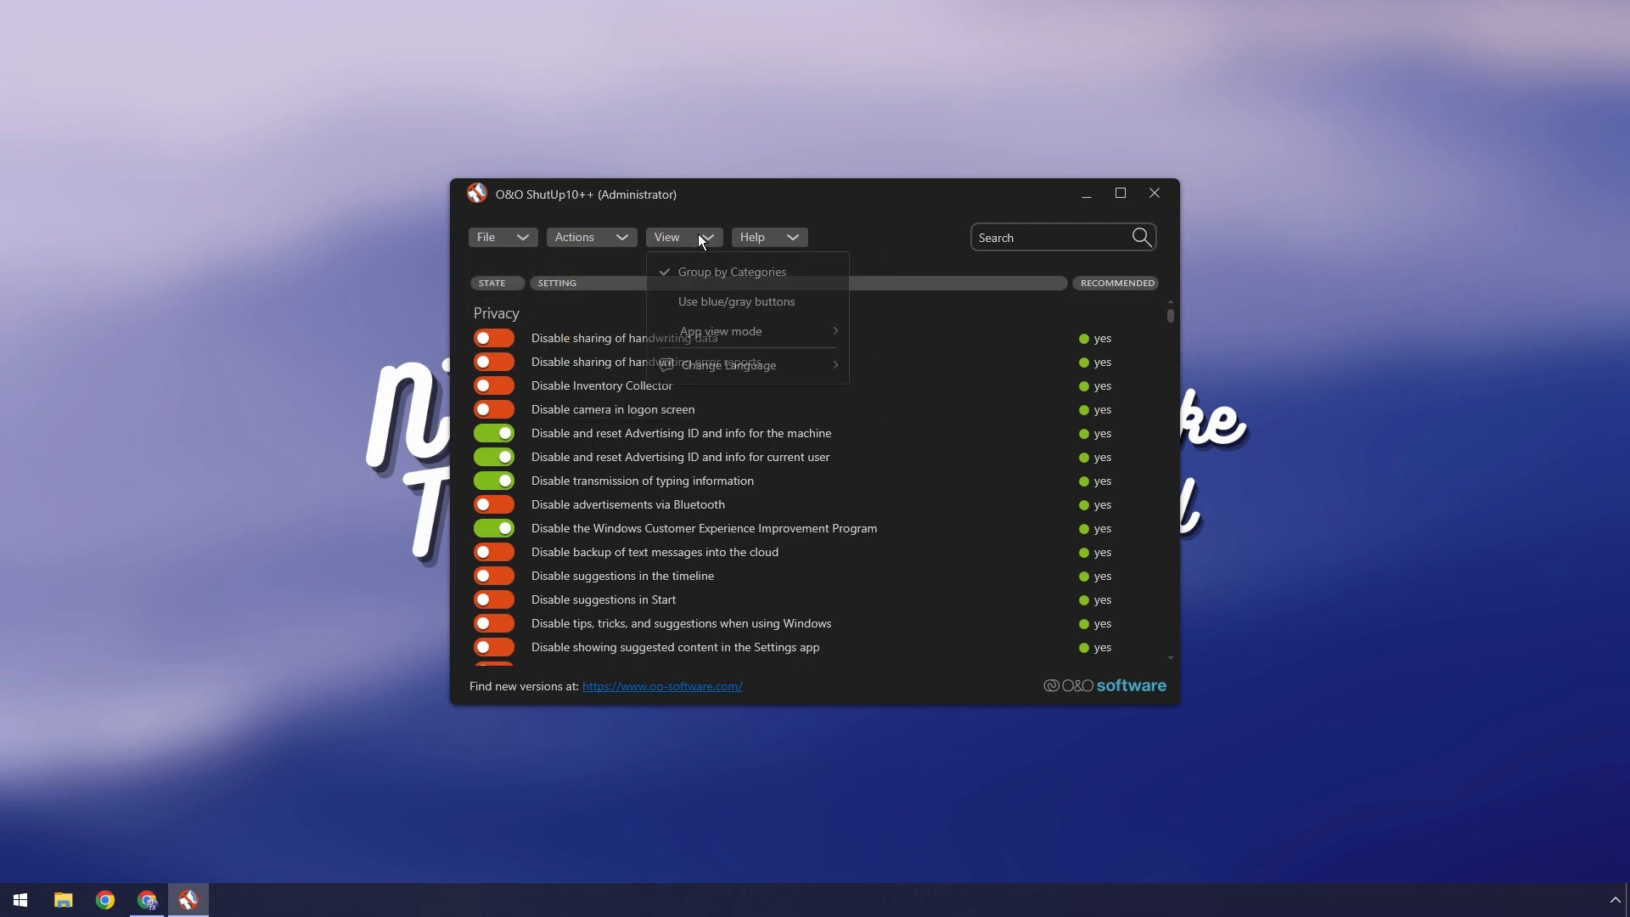
pyautogui.click(868, 216)
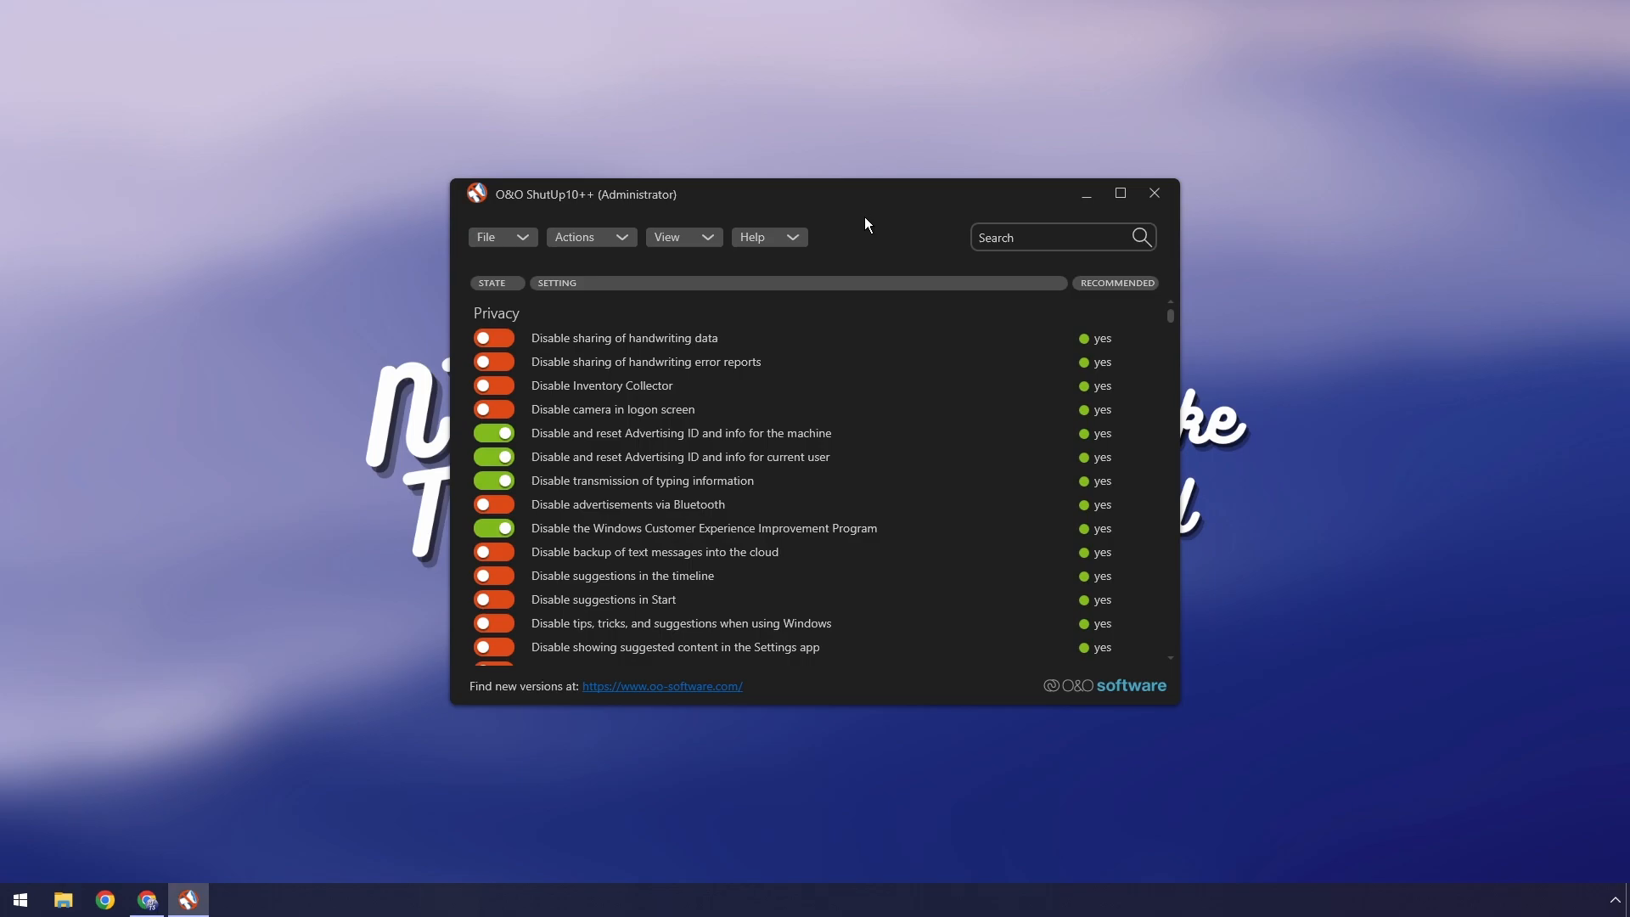
# Step: Find 'Create a restore point' via Start search and open protection settings for Local Disk (C:)
pyautogui.press('super')
pyautogui.write('r')
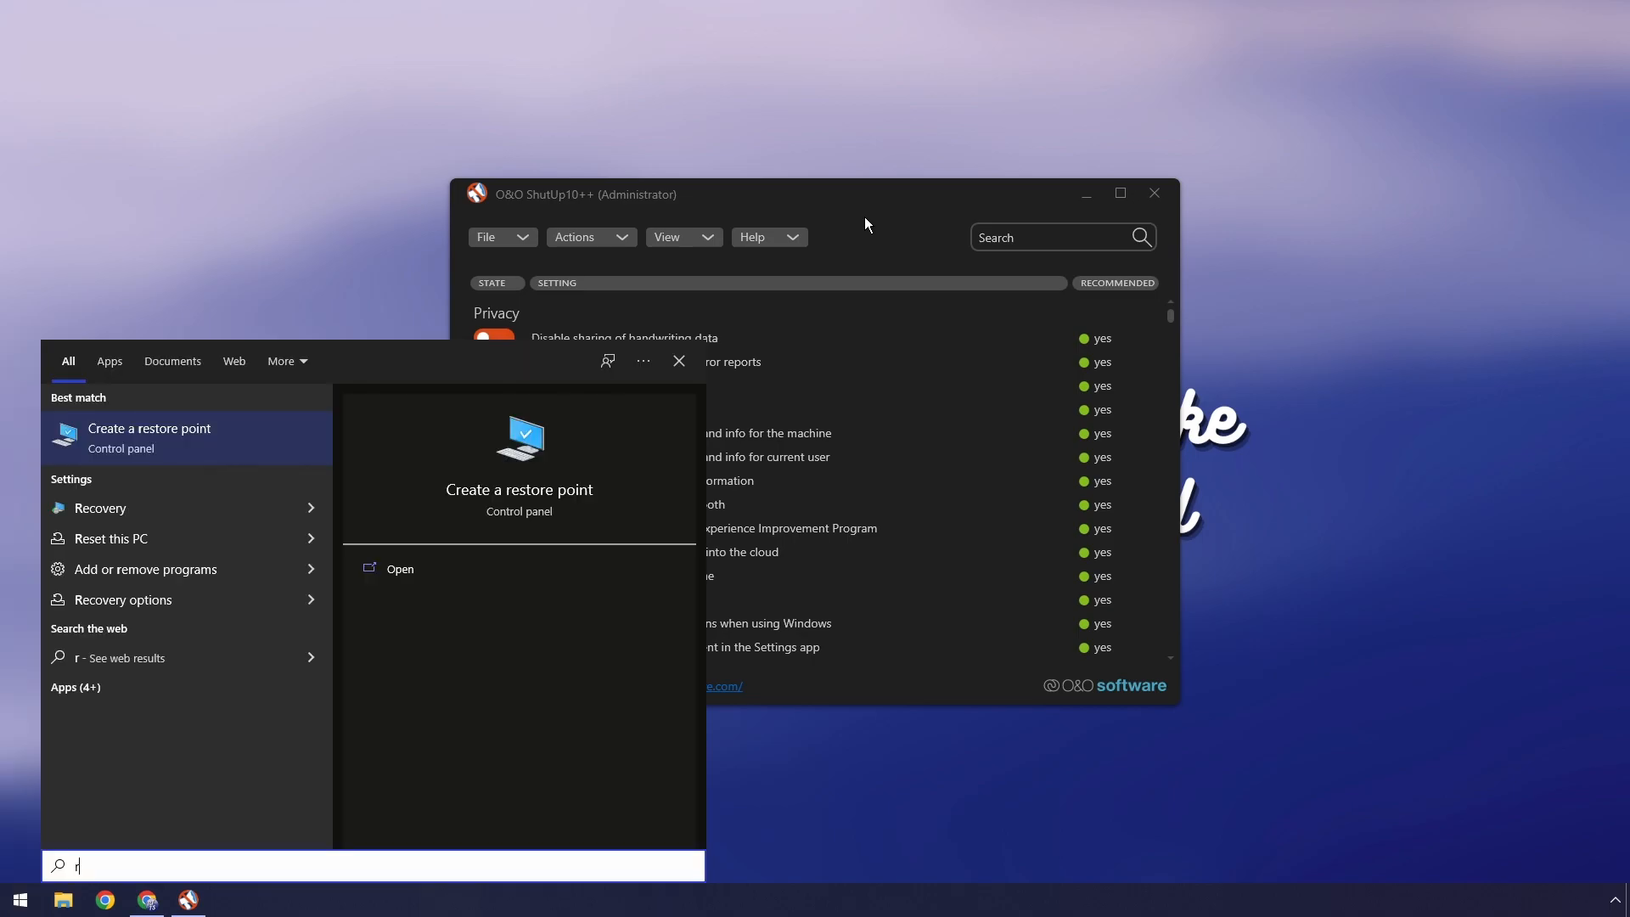
pyautogui.write('estore')
pyautogui.press('Return')
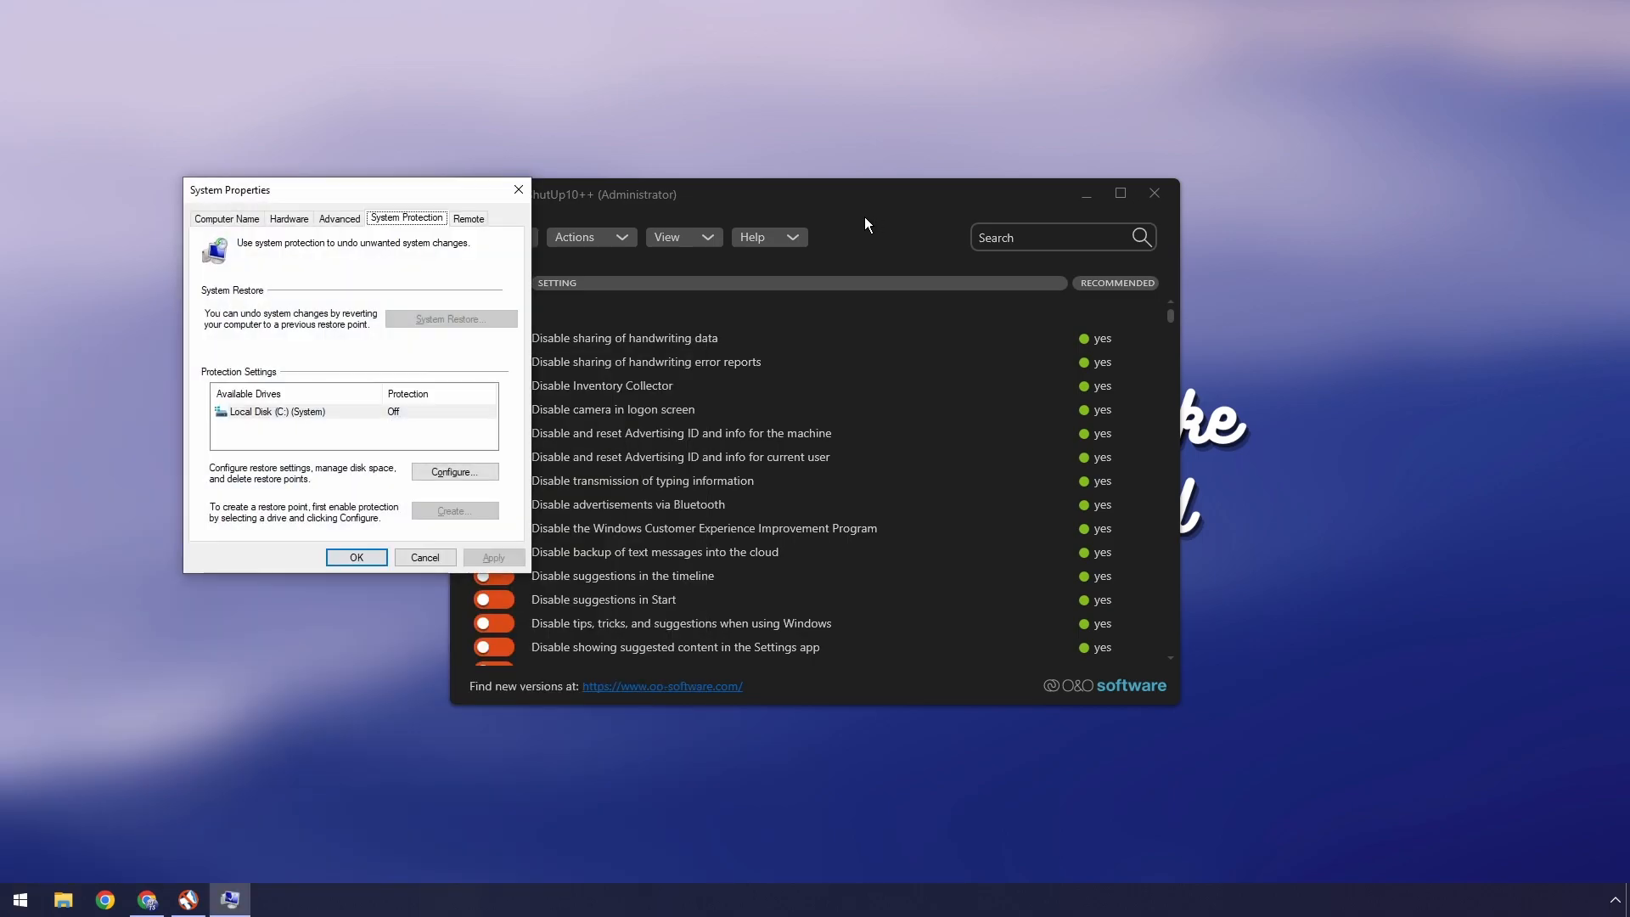
pyautogui.click(447, 475)
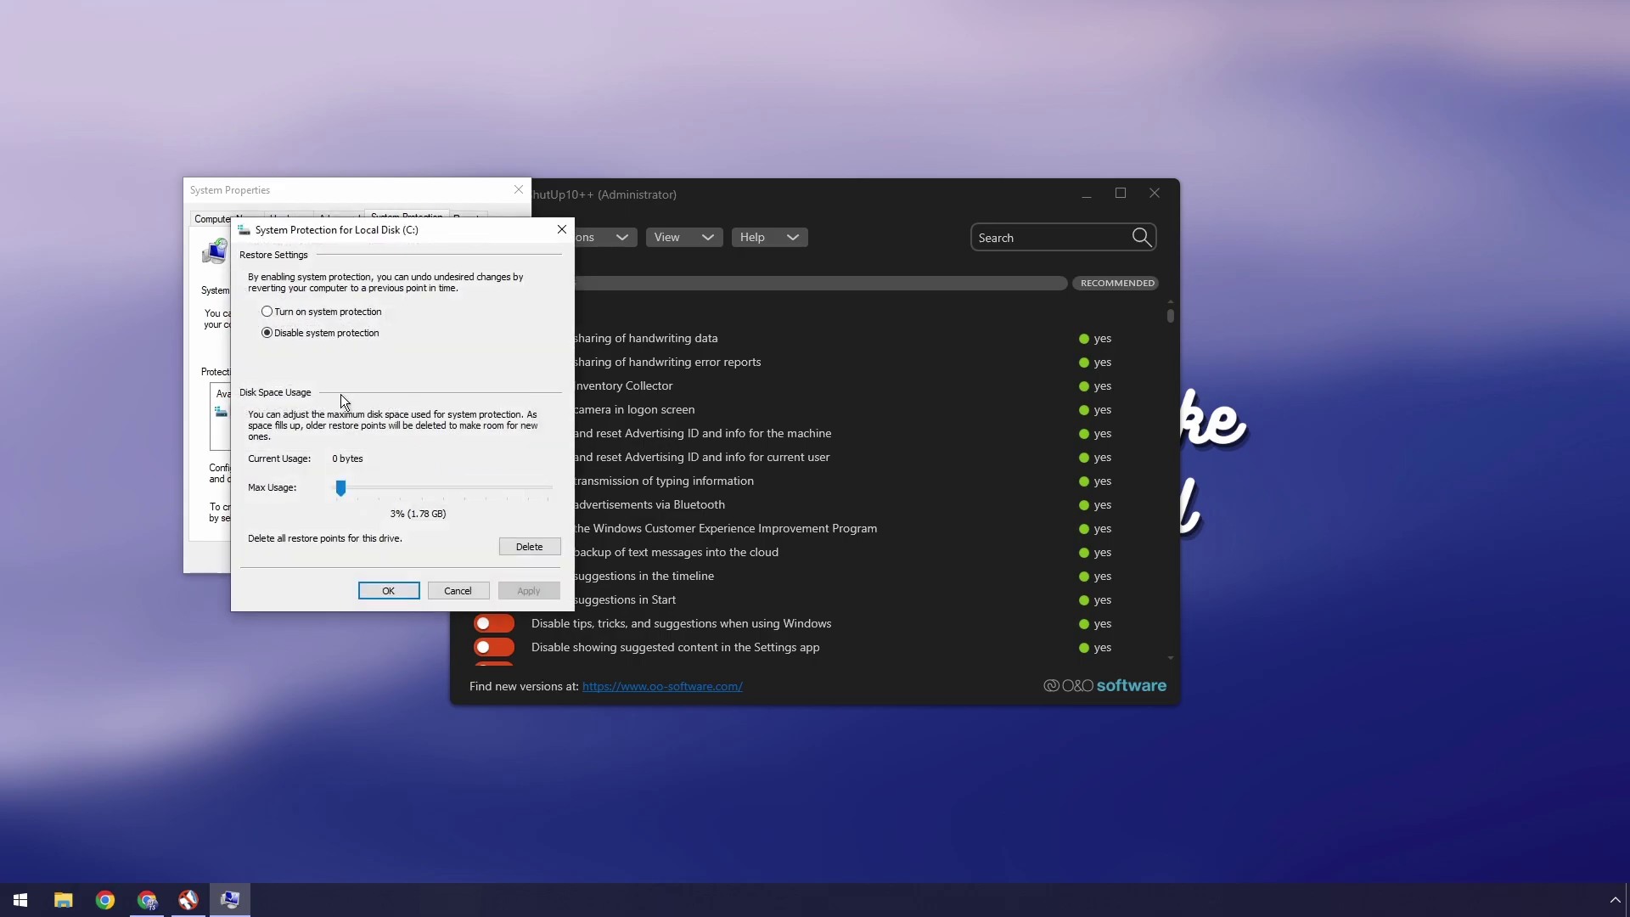
# Step: Turn on system protection for the C: drive, apply it and close System Properties
pyautogui.click(266, 312)
pyautogui.click(516, 586)
pyautogui.click(389, 590)
pyautogui.click(357, 559)
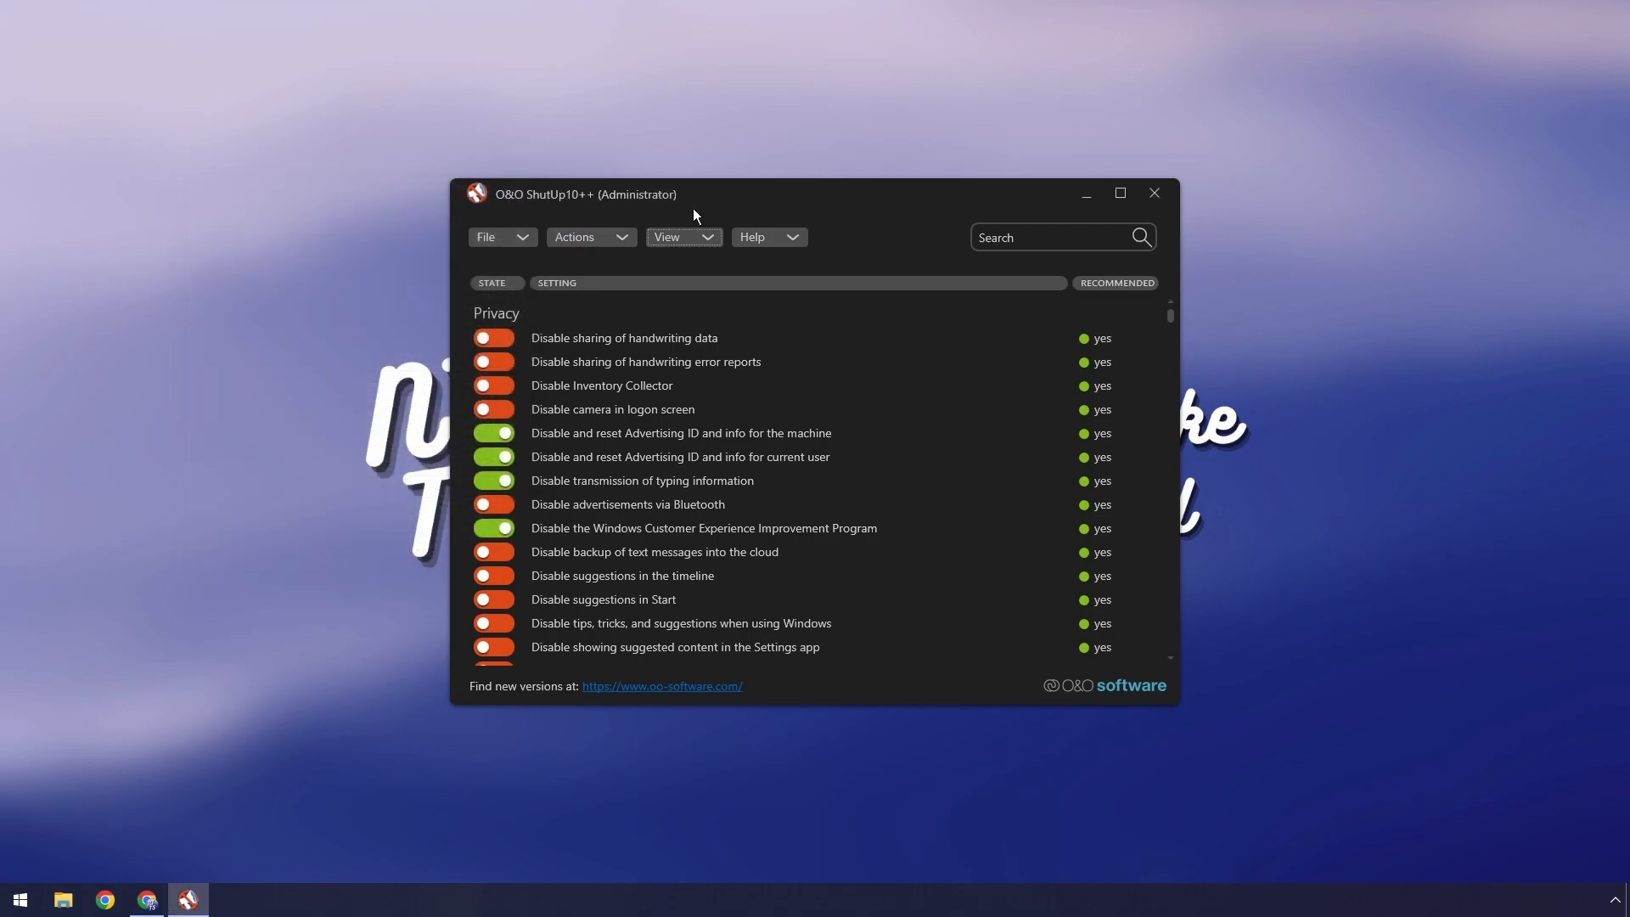
pyautogui.scroll(-3, 866, 459)
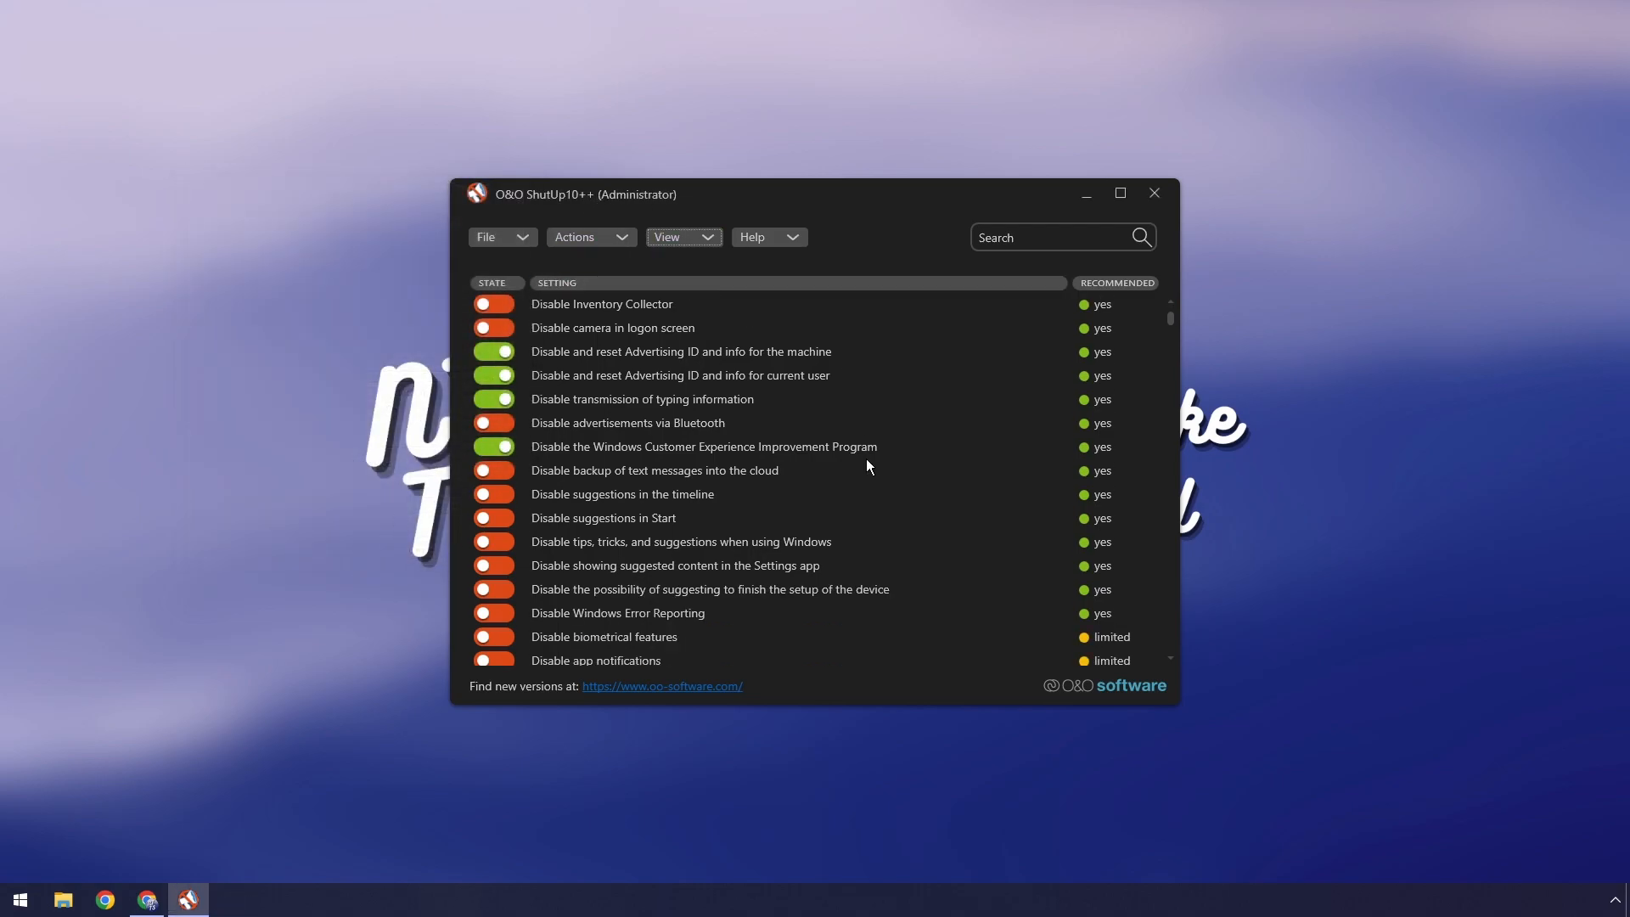
pyautogui.scroll(-3, 866, 460)
pyautogui.scroll(-3, 867, 459)
pyautogui.scroll(-3, 866, 459)
pyautogui.scroll(6, 866, 458)
pyautogui.scroll(3, 860, 456)
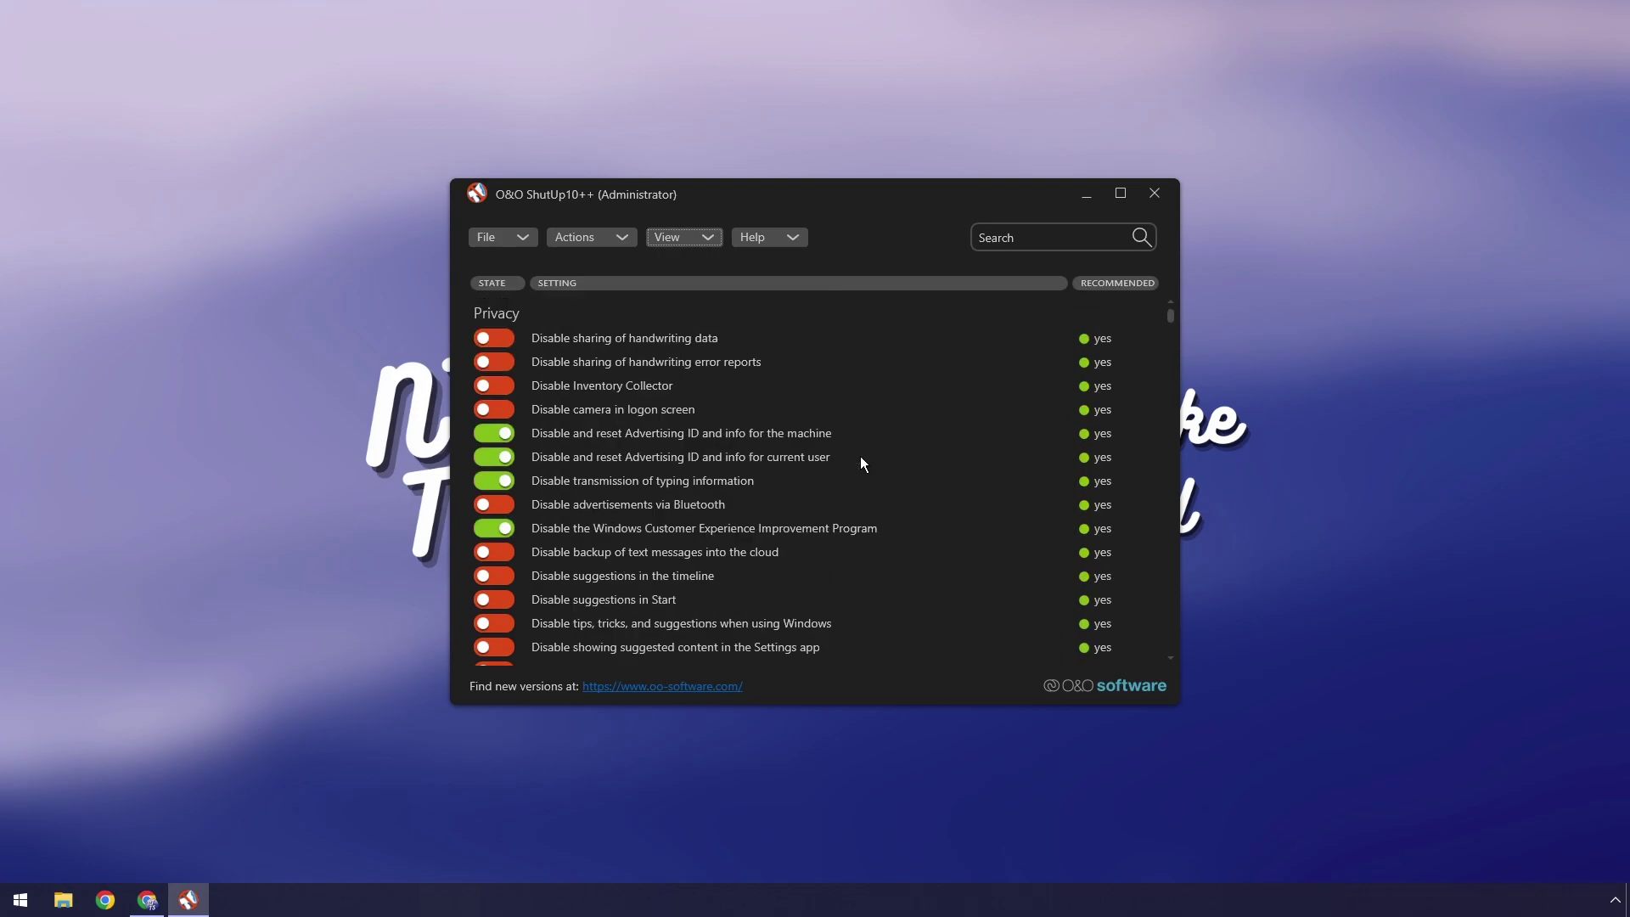
# Step: Apply only the recommended settings via Actions, creating a system restore point first
pyautogui.click(577, 235)
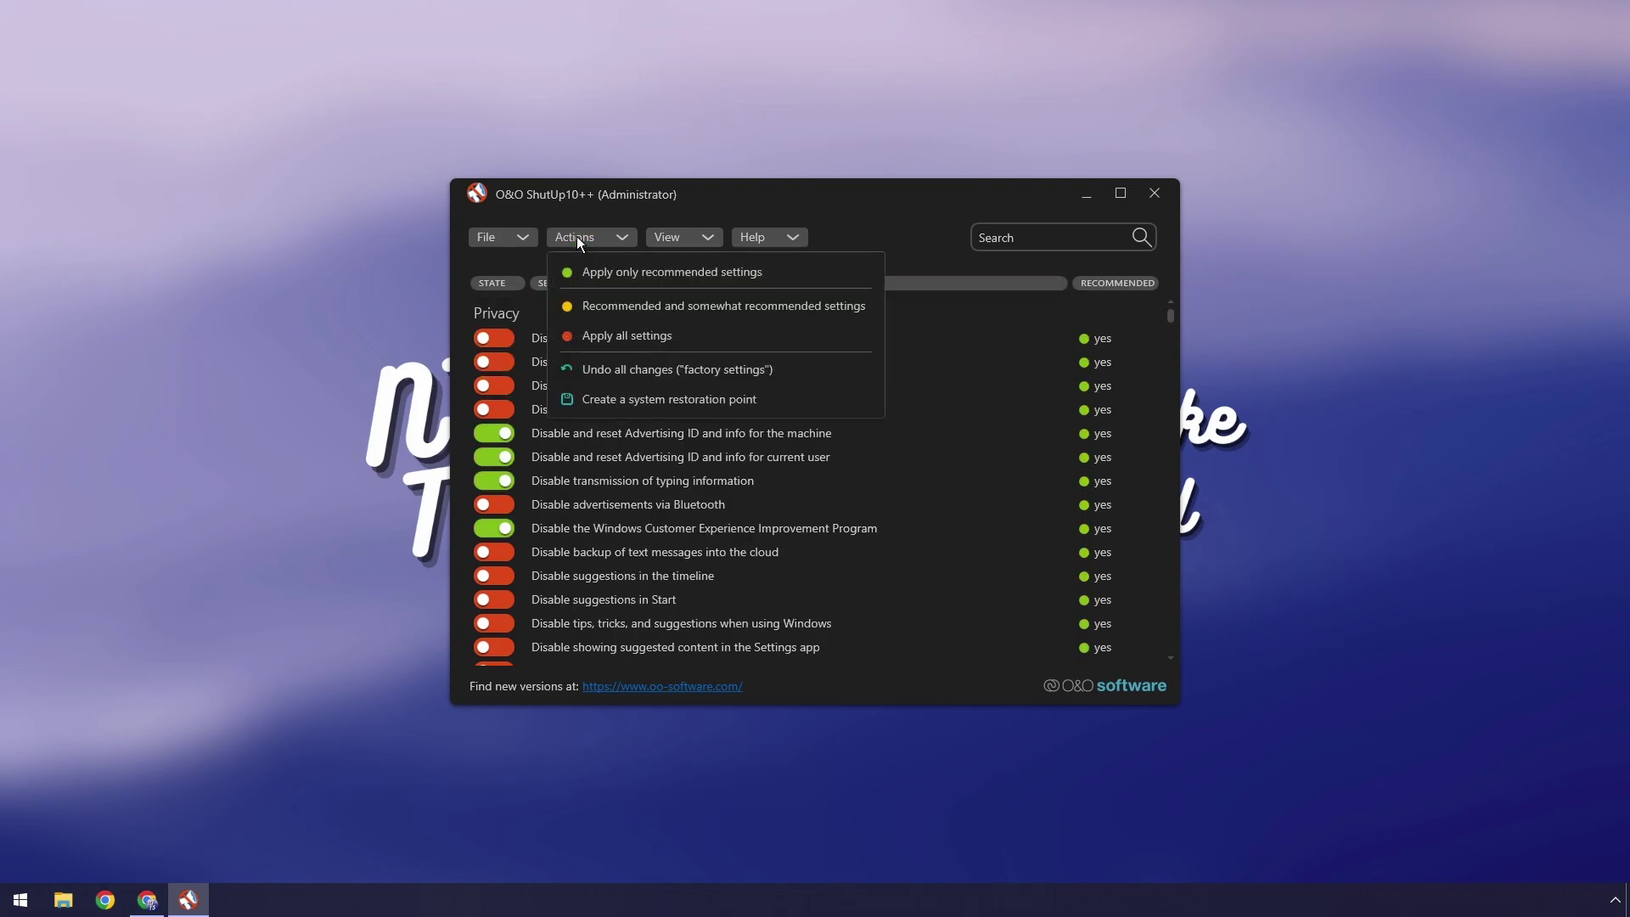
pyautogui.click(643, 270)
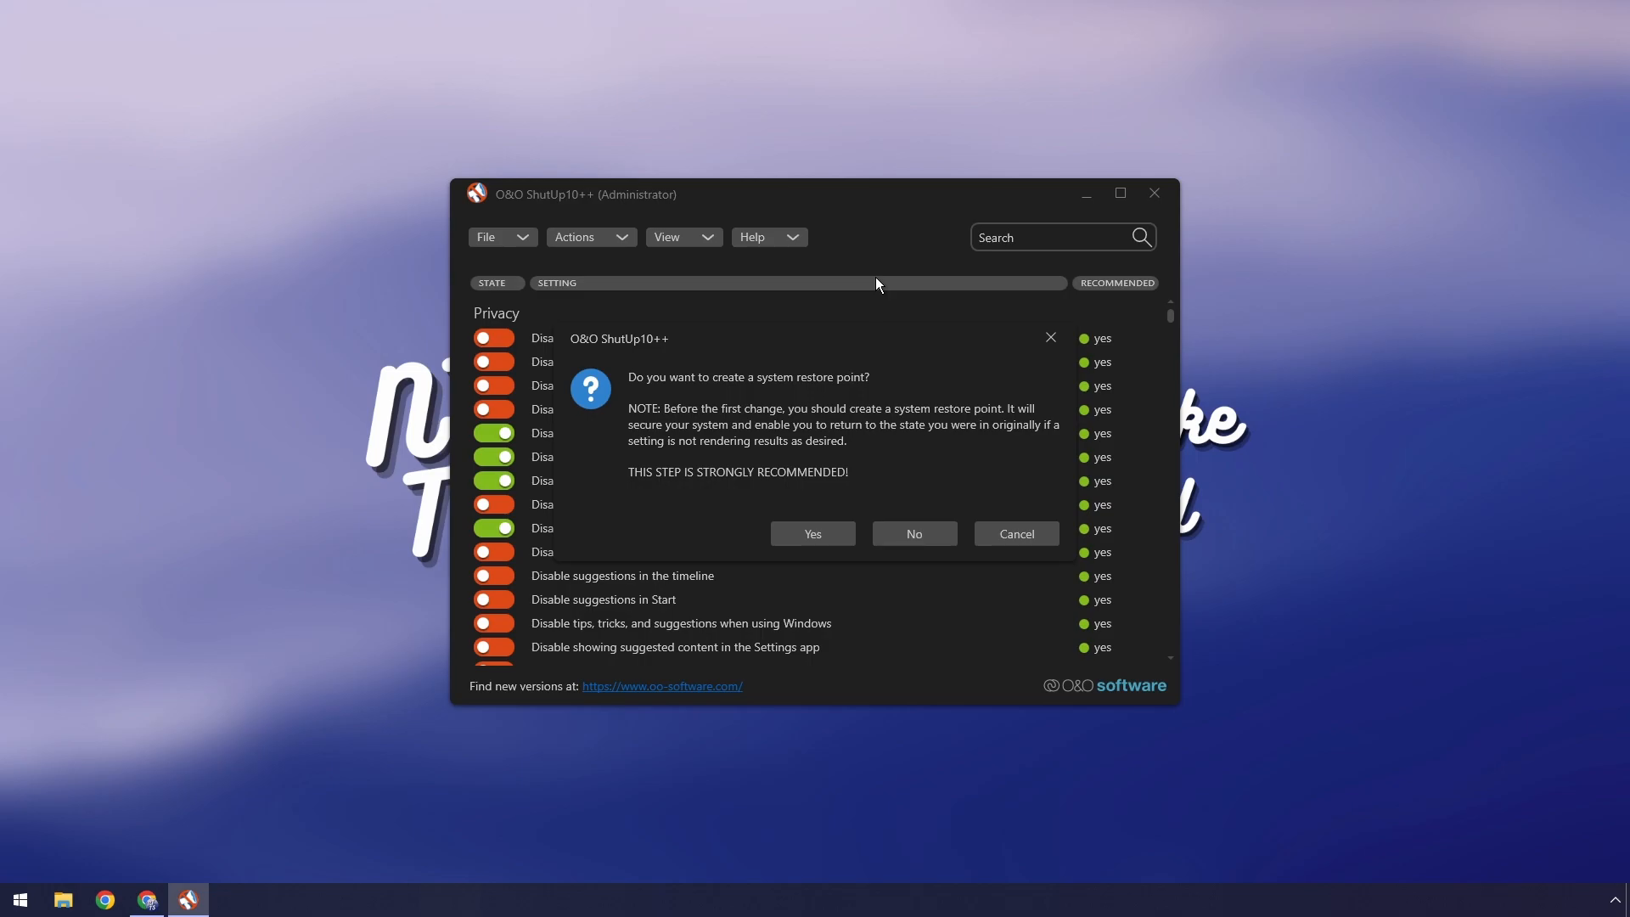
pyautogui.click(822, 532)
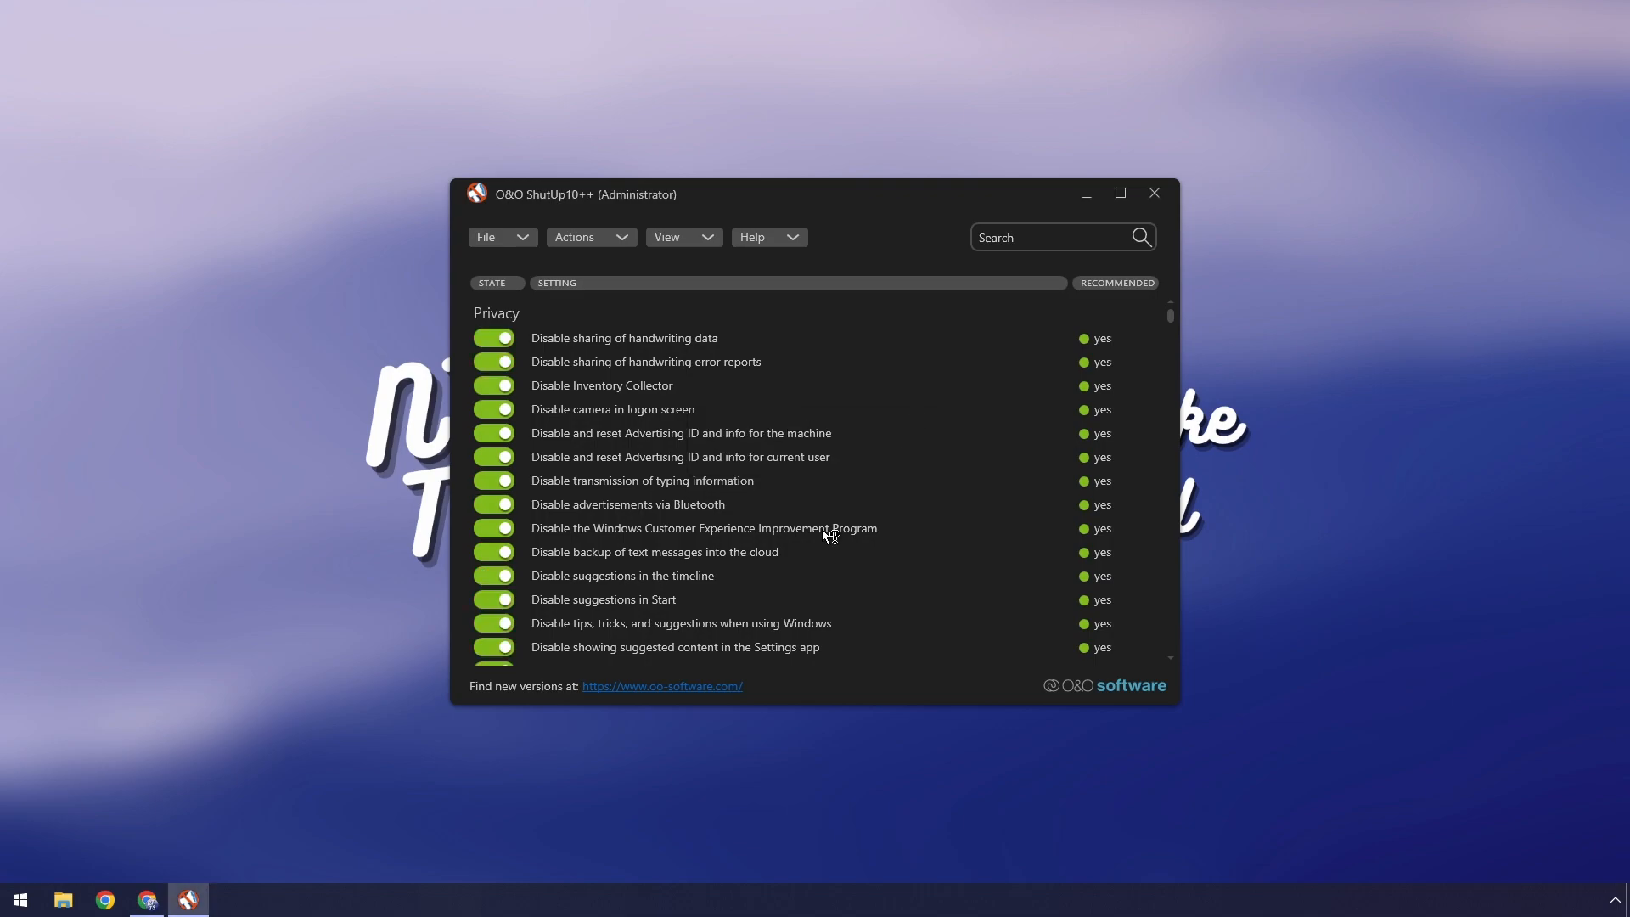
pyautogui.scroll(-8, 624, 519)
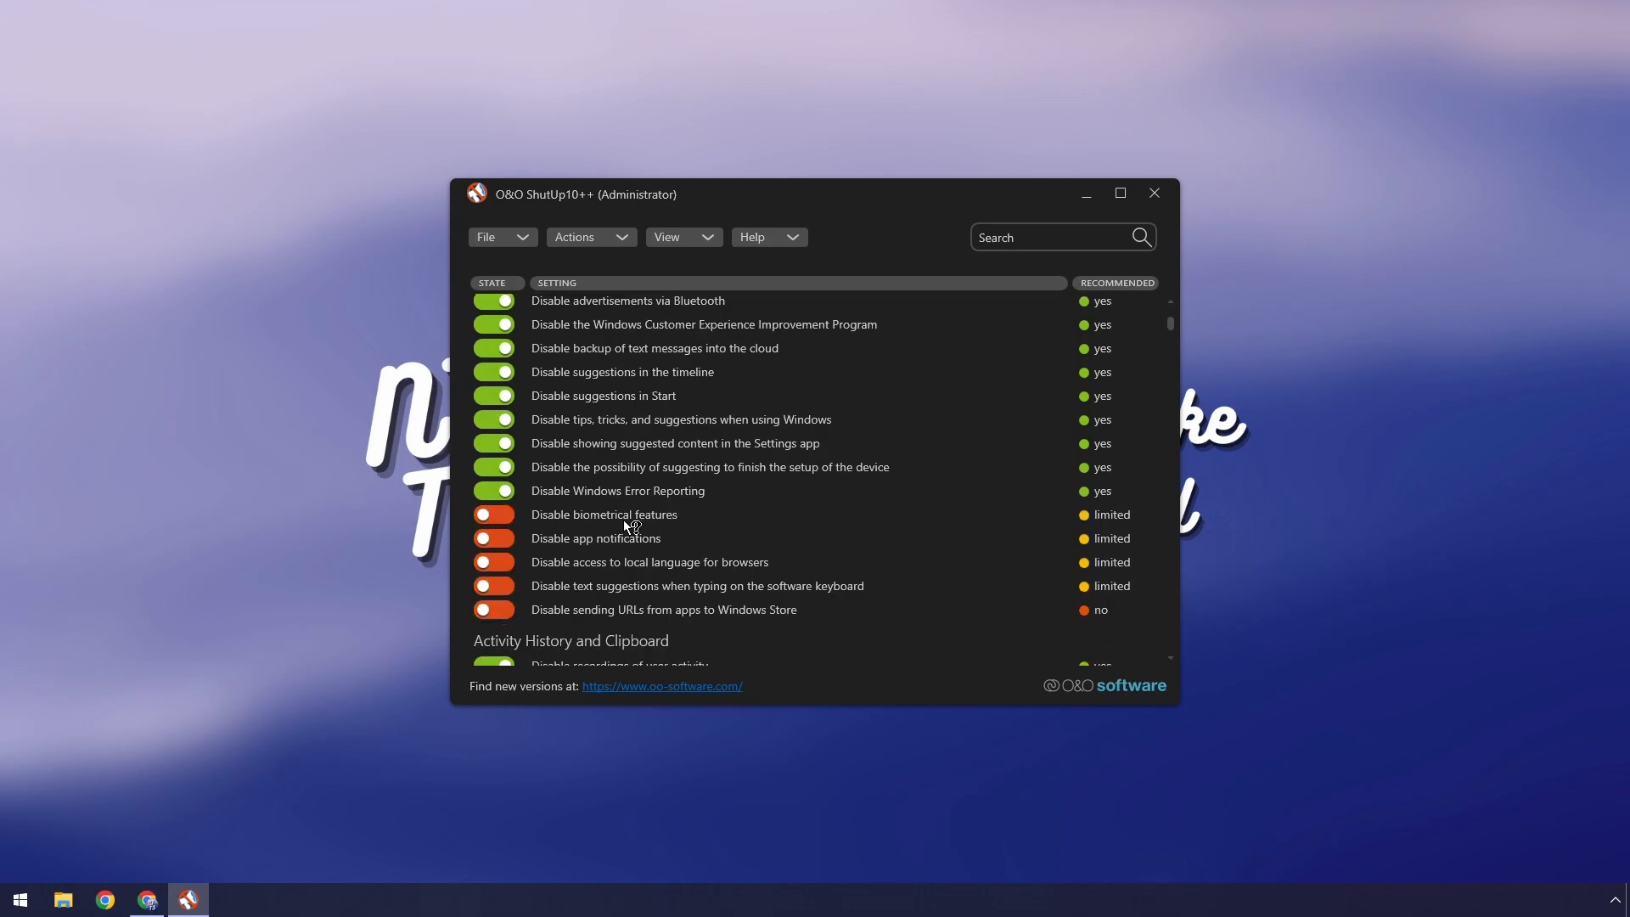
pyautogui.scroll(-3, 624, 520)
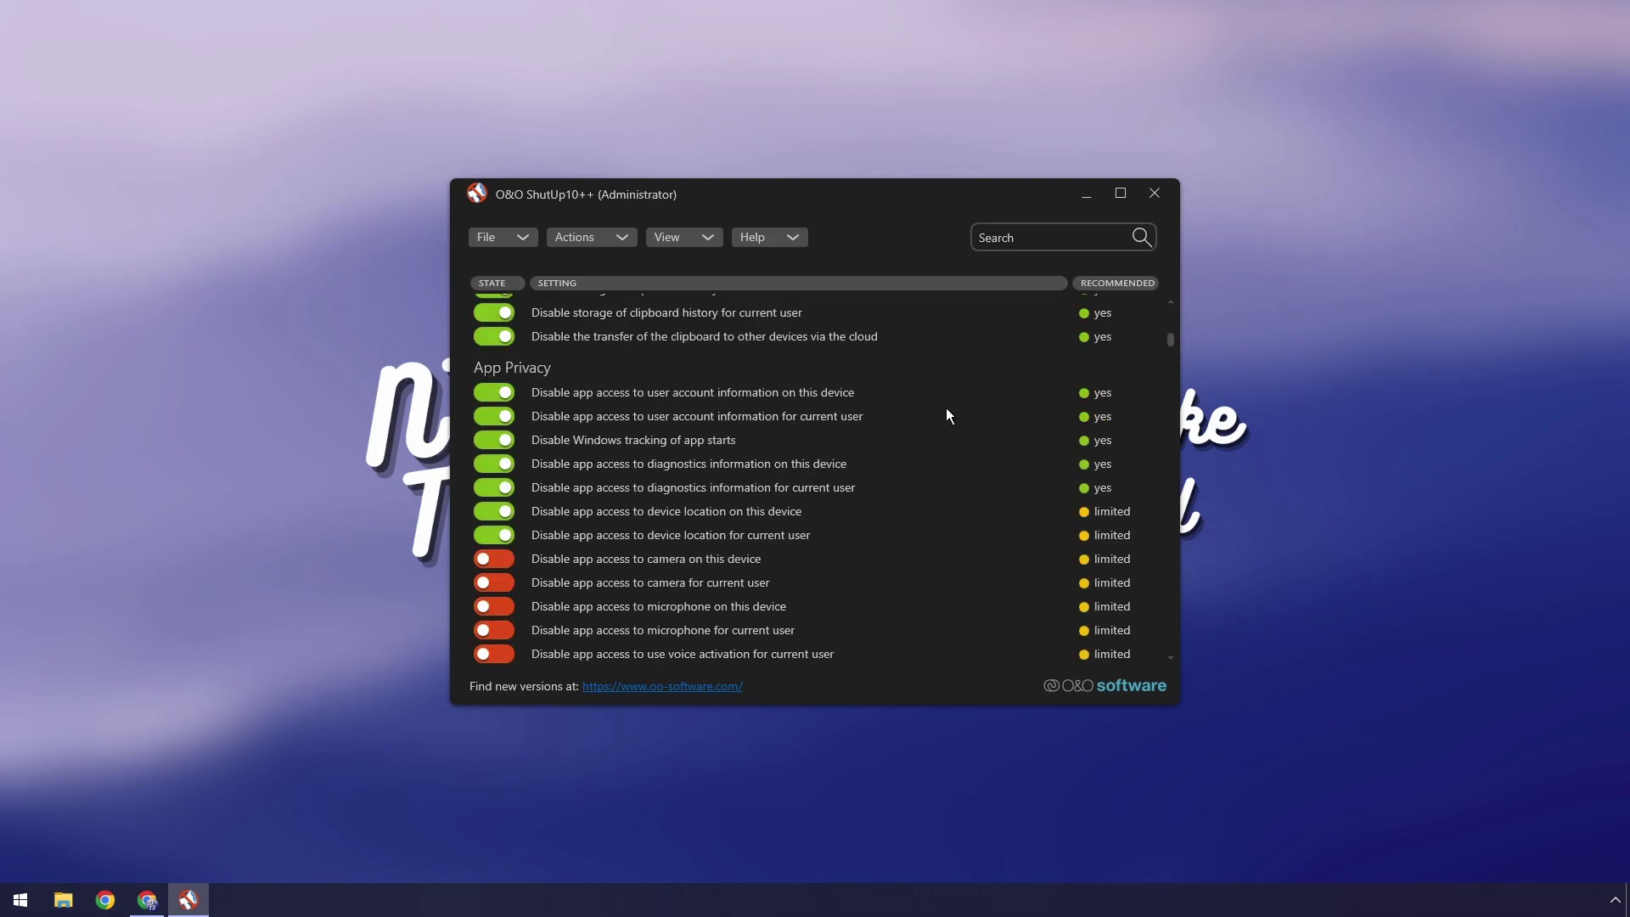
# Step: Close O&O ShutUp10++ and dismiss its notice about settings reverting after Windows updates
pyautogui.click(1157, 192)
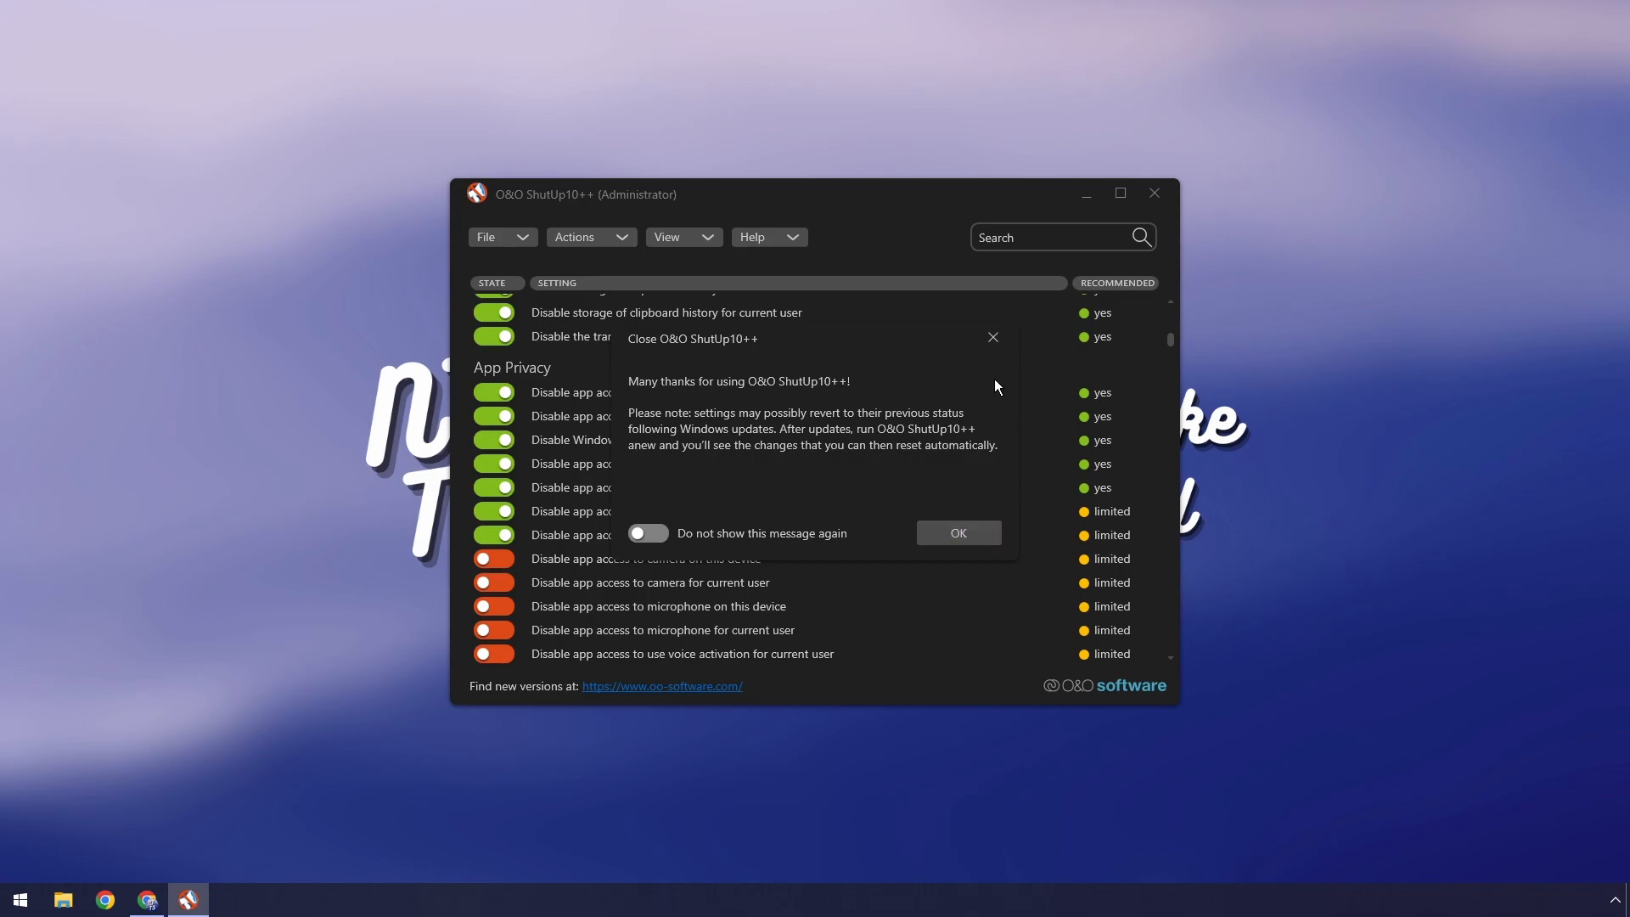
pyautogui.click(989, 339)
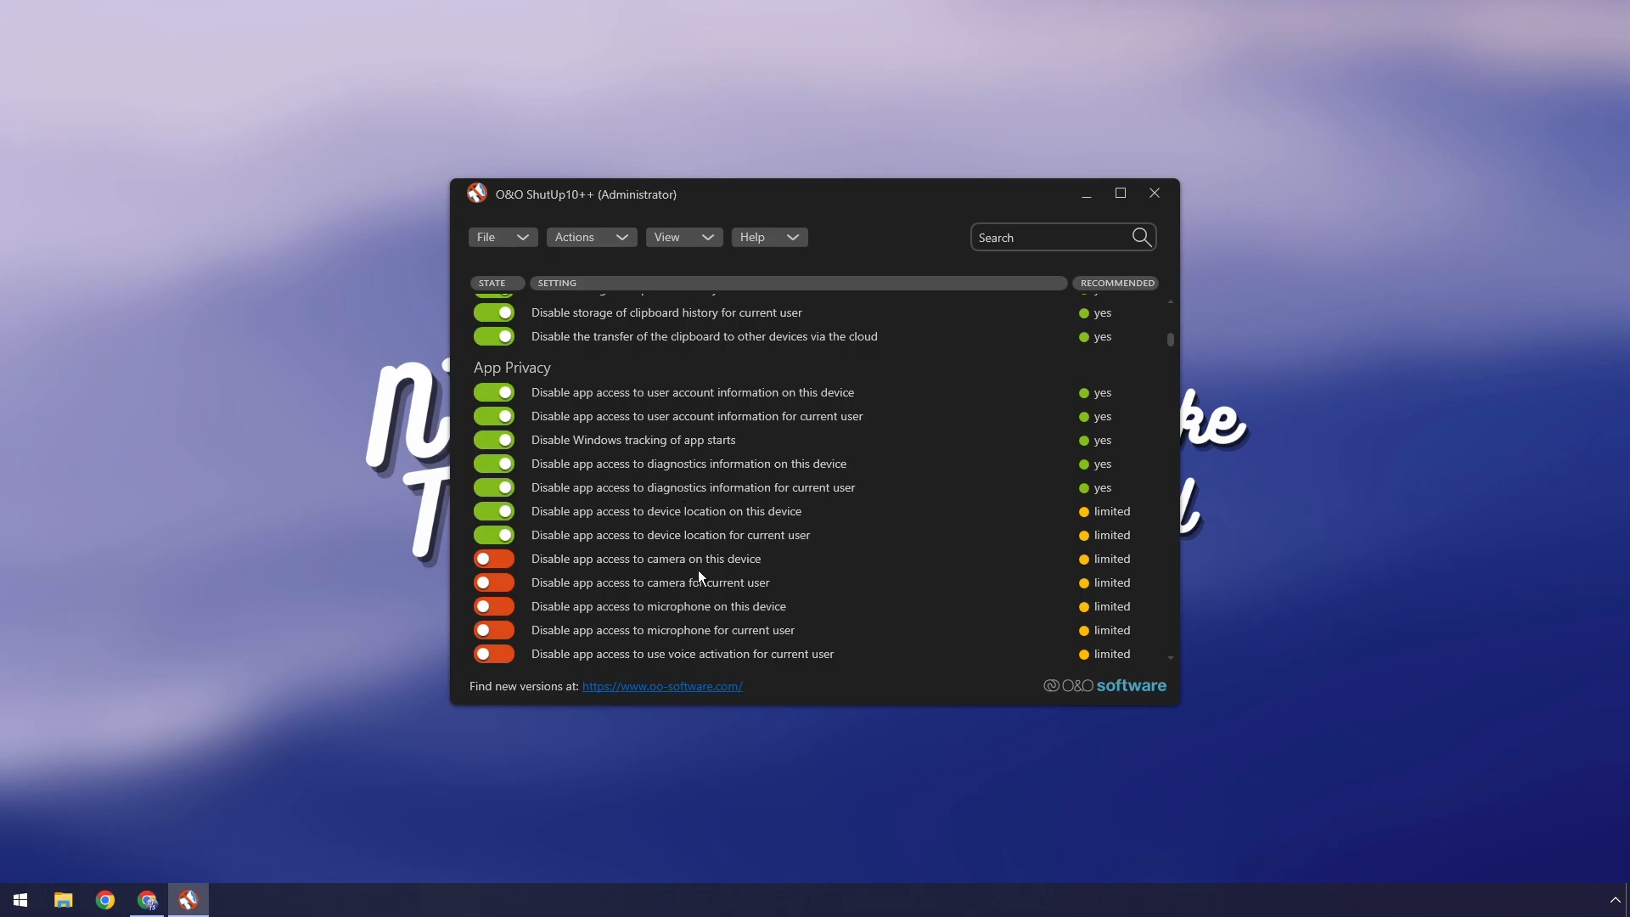
pyautogui.scroll(-3, 698, 569)
pyautogui.scroll(4, 700, 545)
pyautogui.scroll(4, 700, 545)
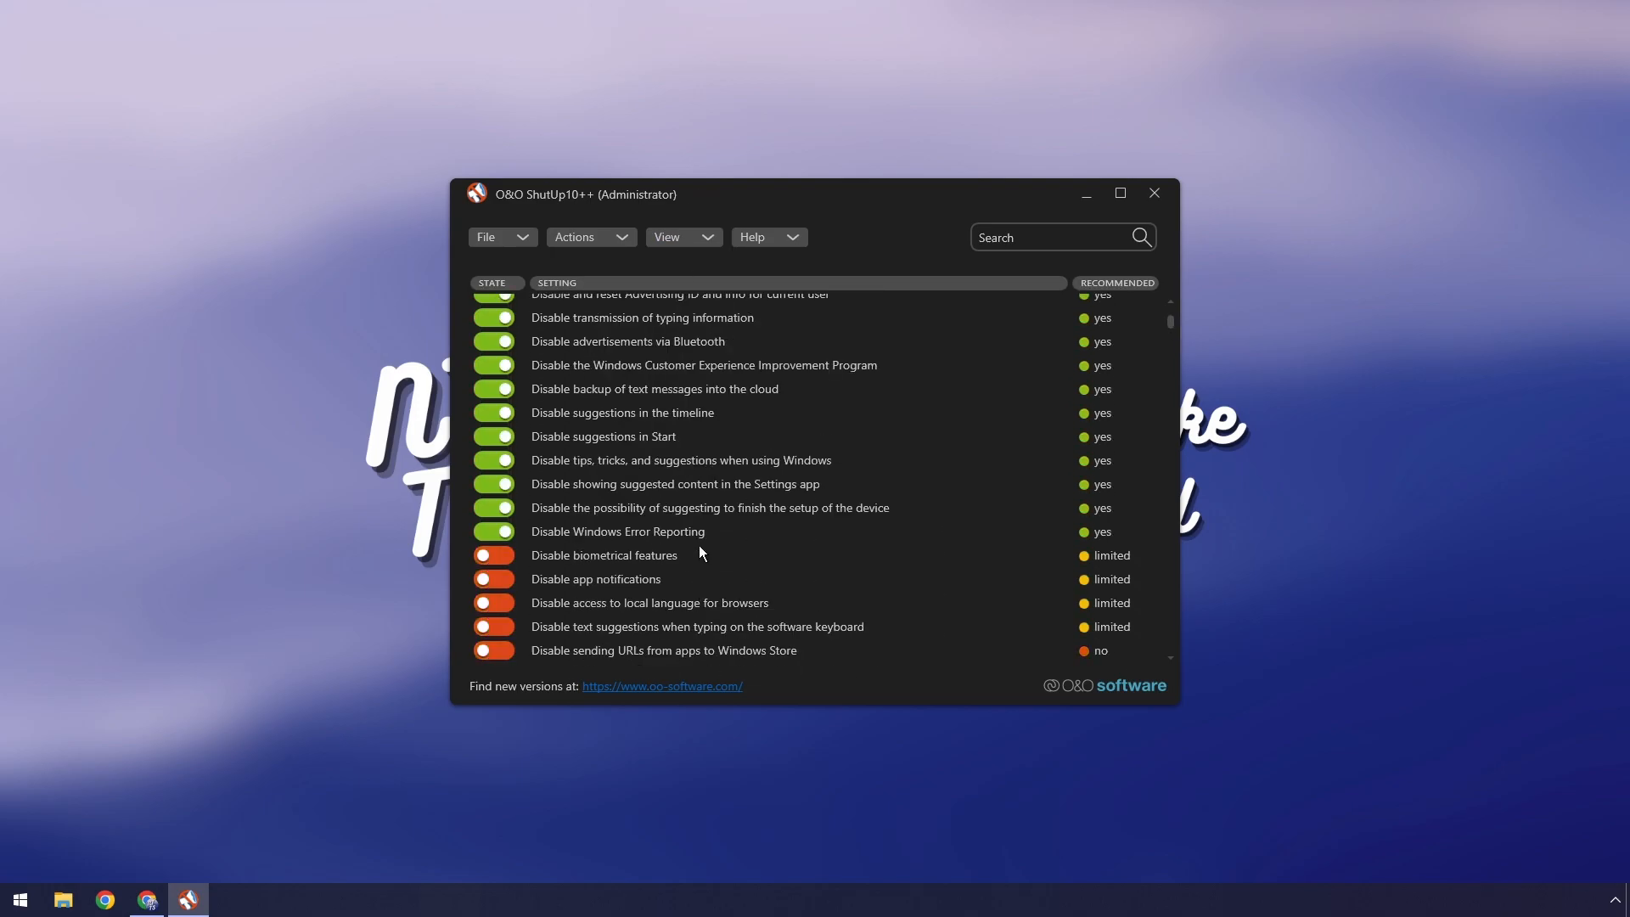
pyautogui.scroll(3, 720, 409)
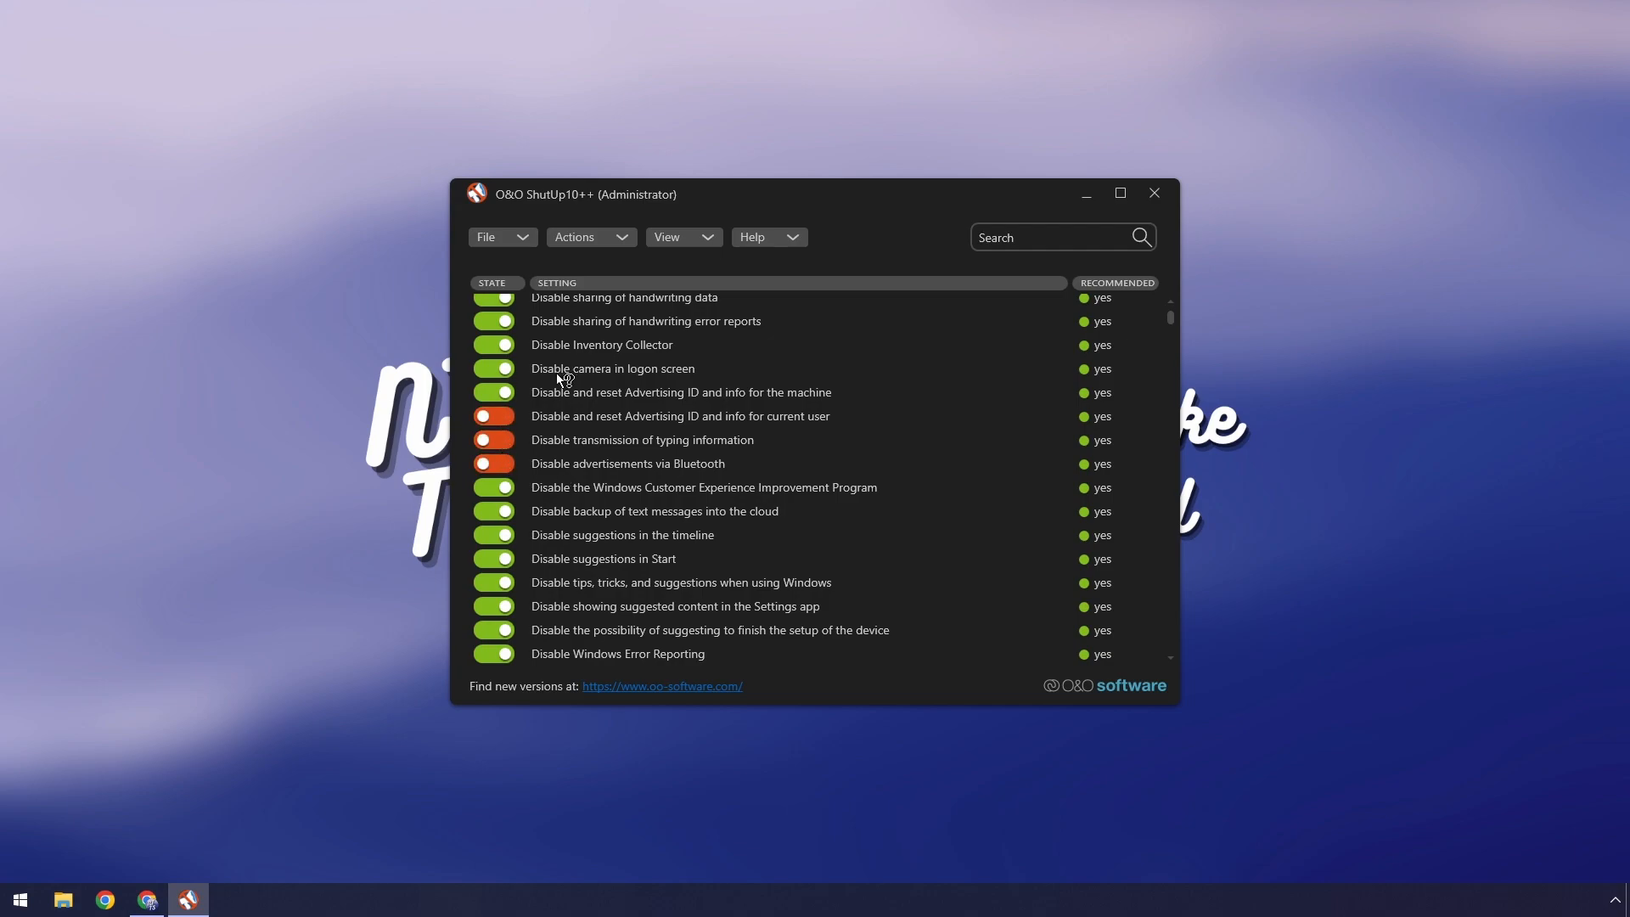
# Step: Export the current settings as ooshutup10.cfg in Documents and dismiss the success message
pyautogui.click(489, 236)
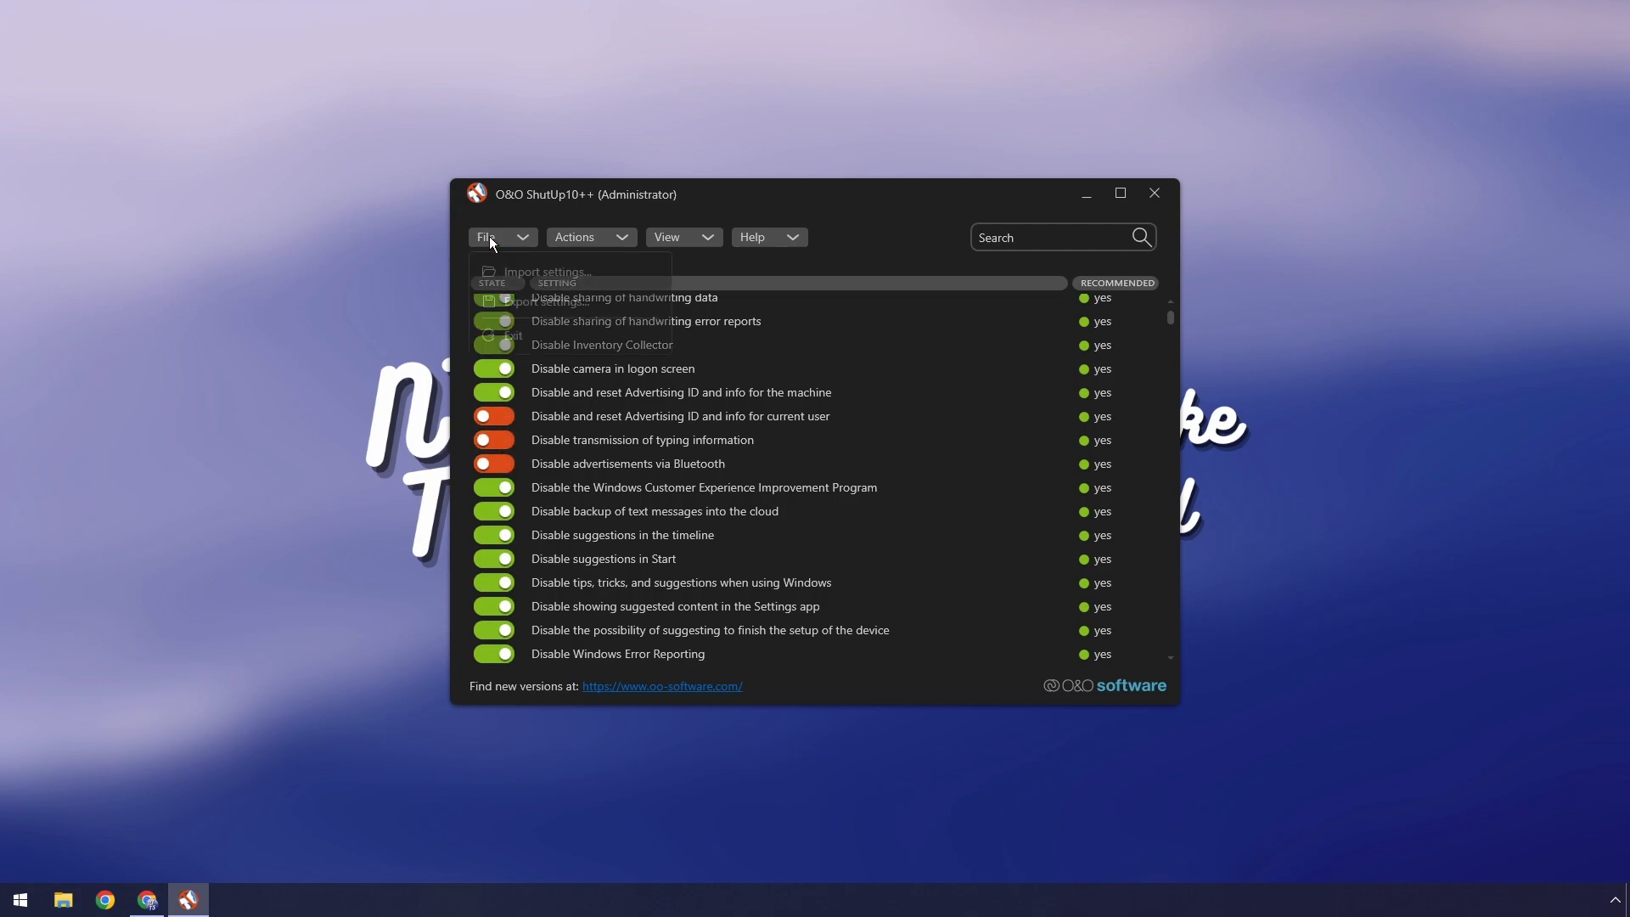
pyautogui.click(520, 308)
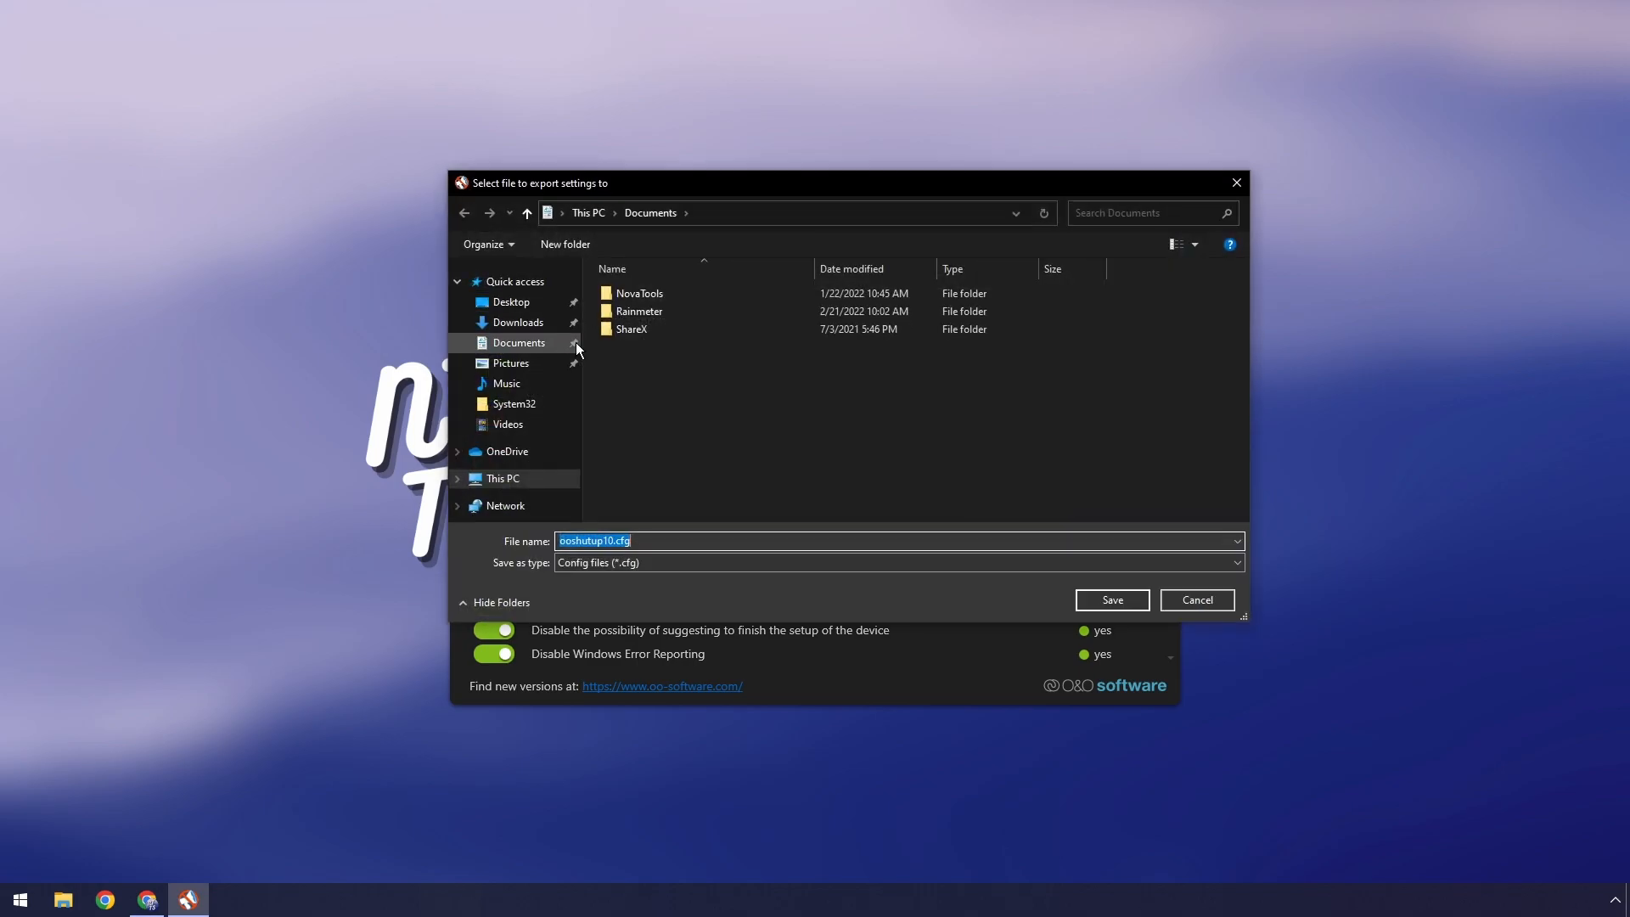
pyautogui.click(566, 540)
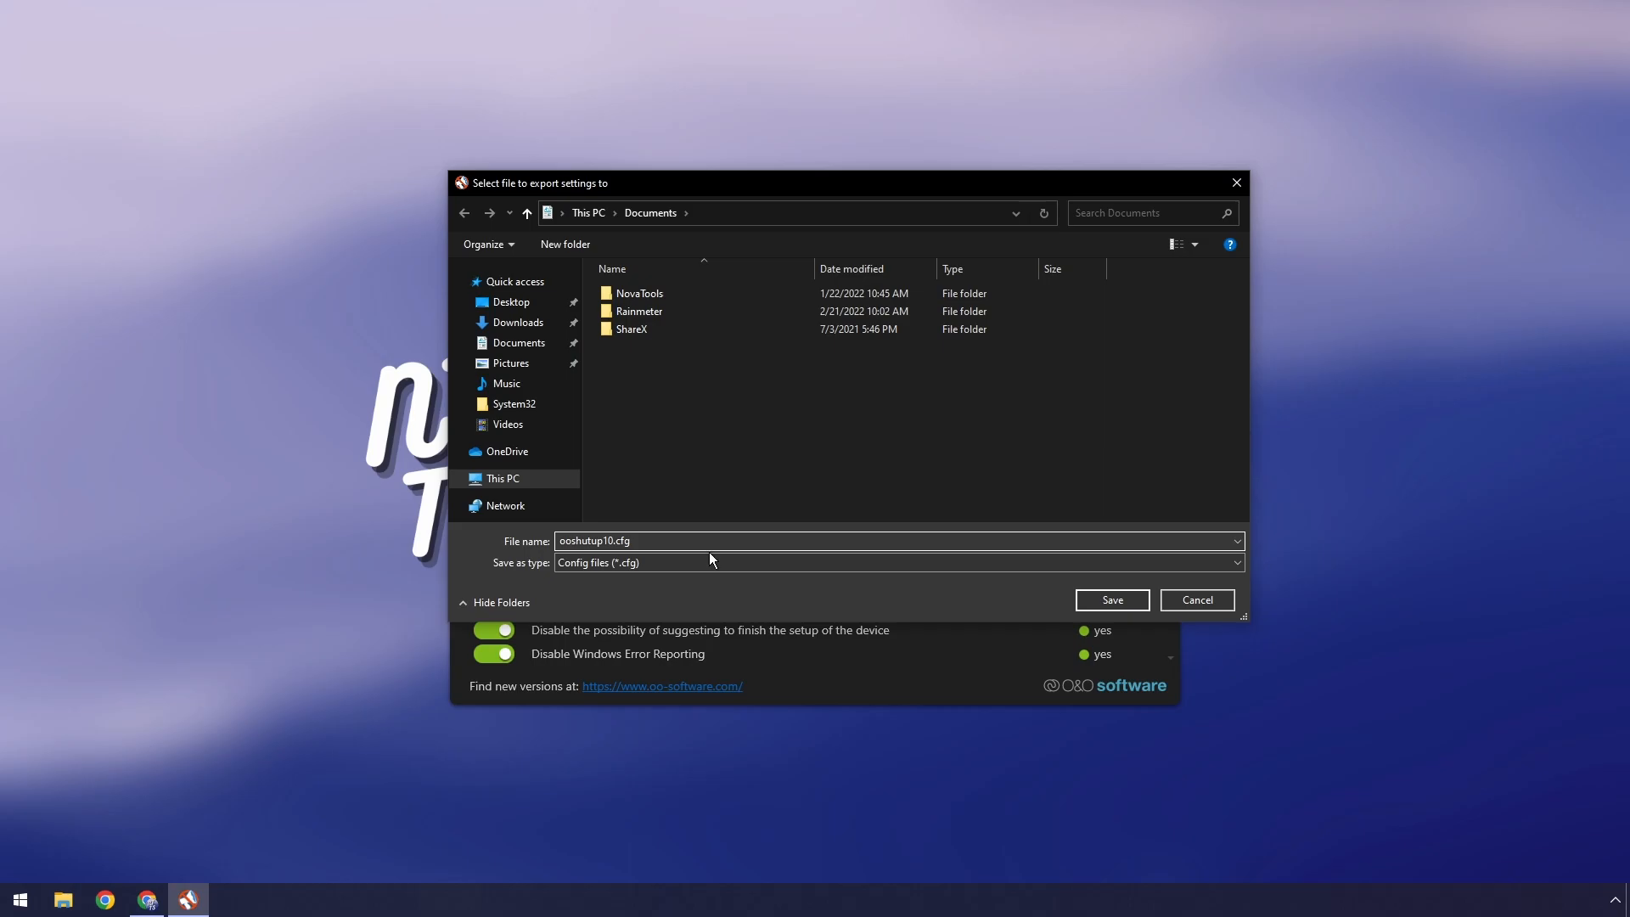
pyautogui.click(1112, 599)
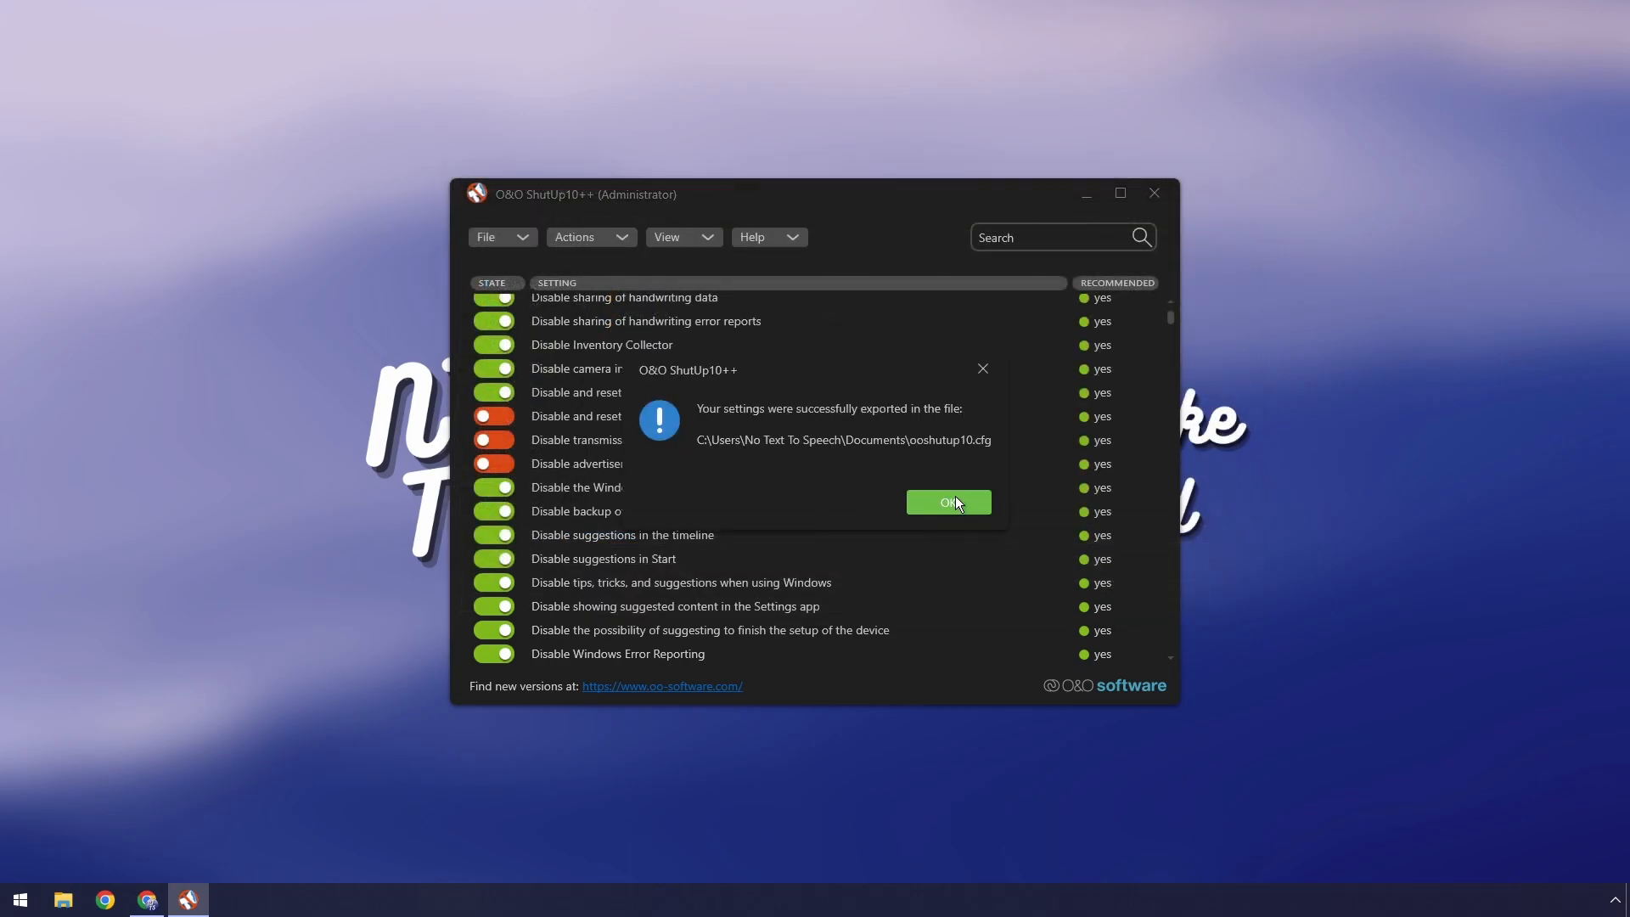
pyautogui.click(960, 502)
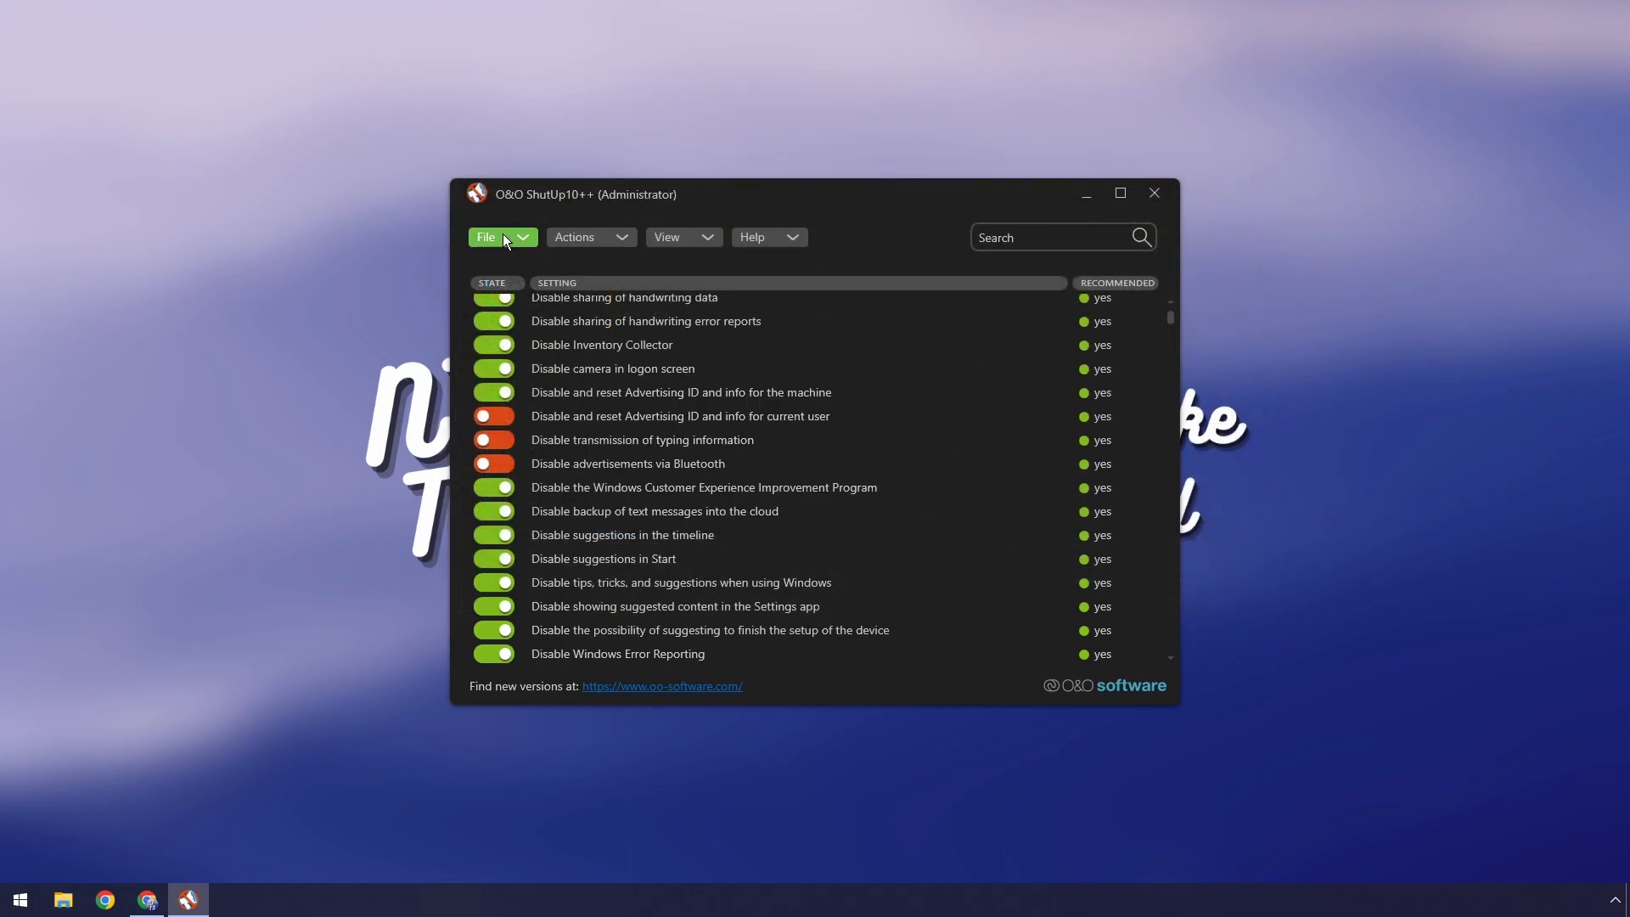
# Step: Undo all changes to factory settings via Actions and confirm the reset
pyautogui.click(604, 238)
pyautogui.click(598, 365)
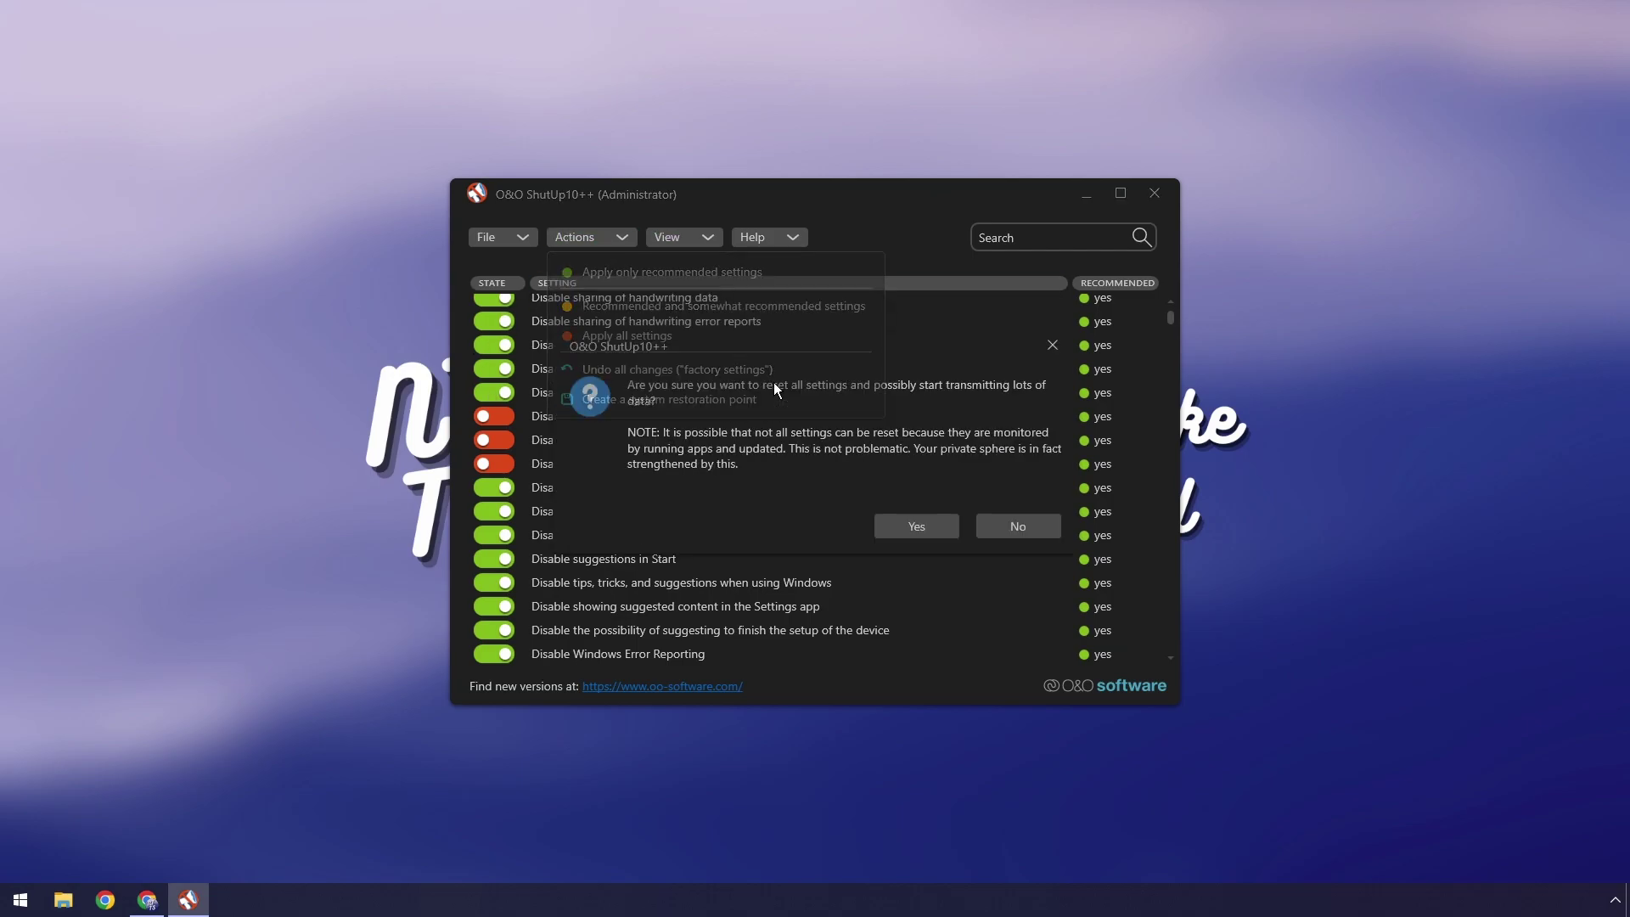
pyautogui.click(940, 518)
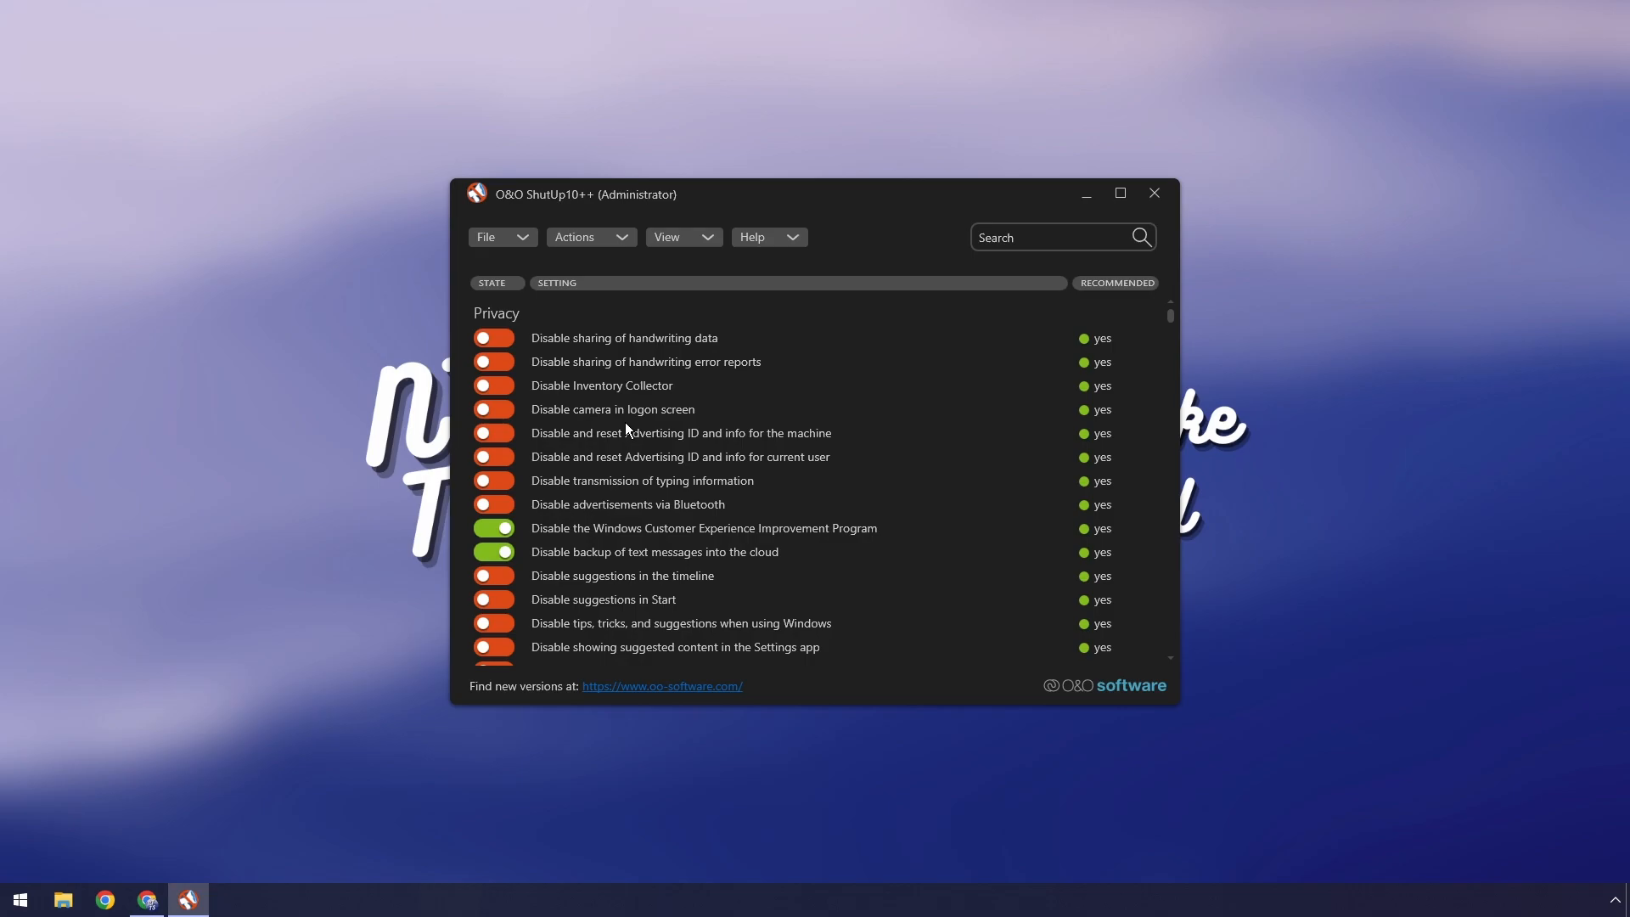
# Step: Import ooshutup10.cfg from Documents, restoring 74 changed settings, and dismiss the confirmation
pyautogui.click(502, 230)
pyautogui.click(518, 275)
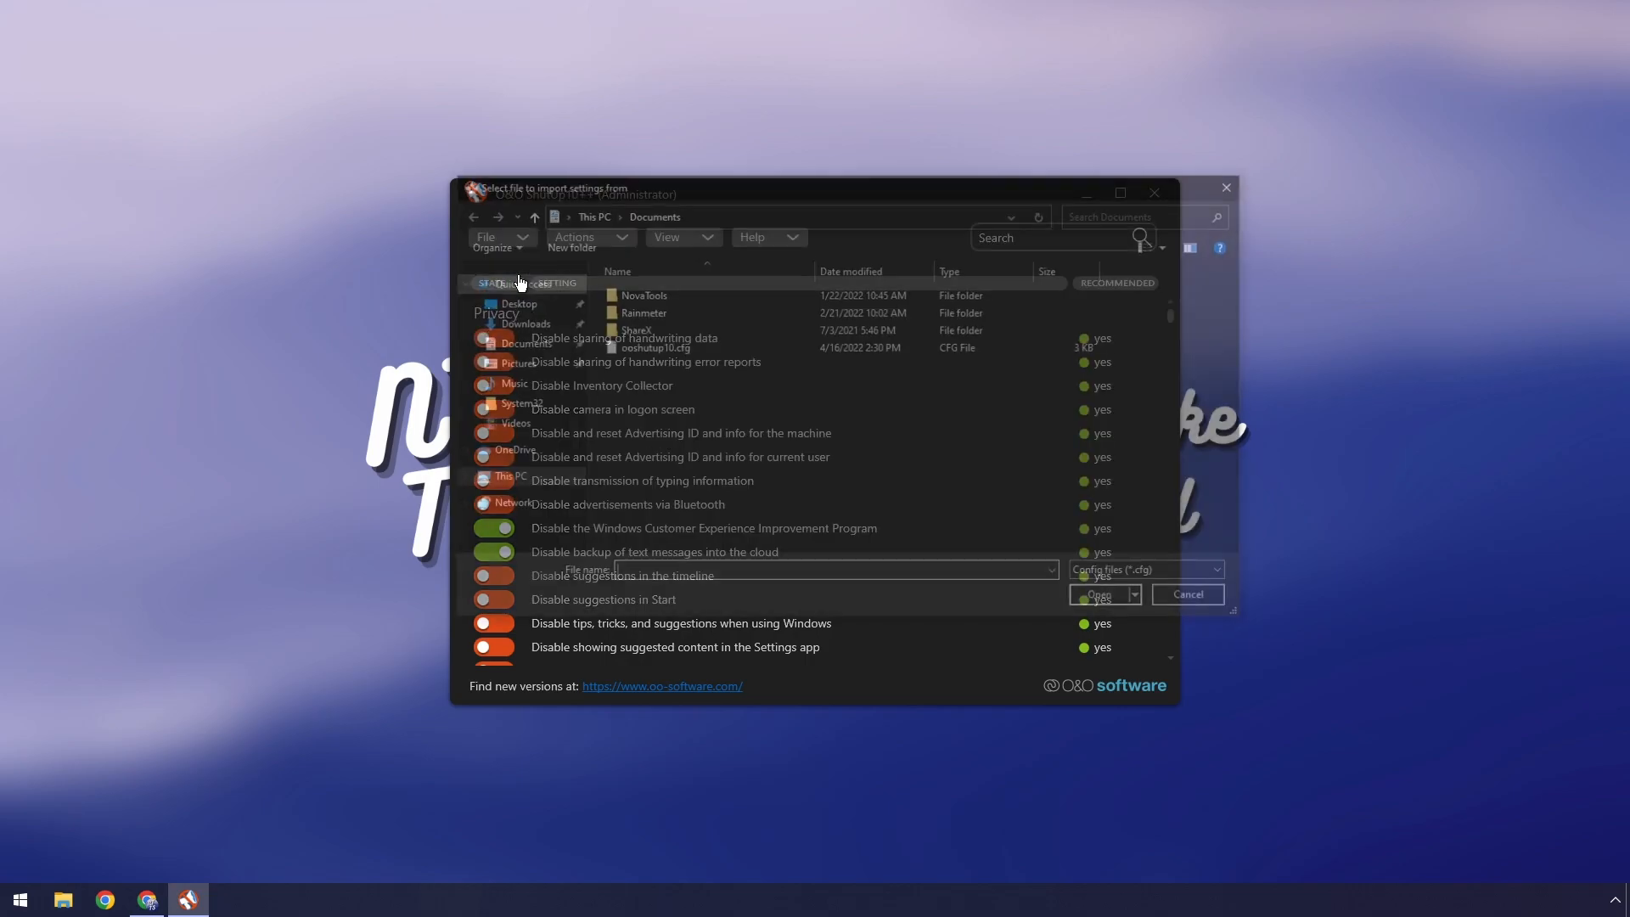
pyautogui.doubleClick(676, 351)
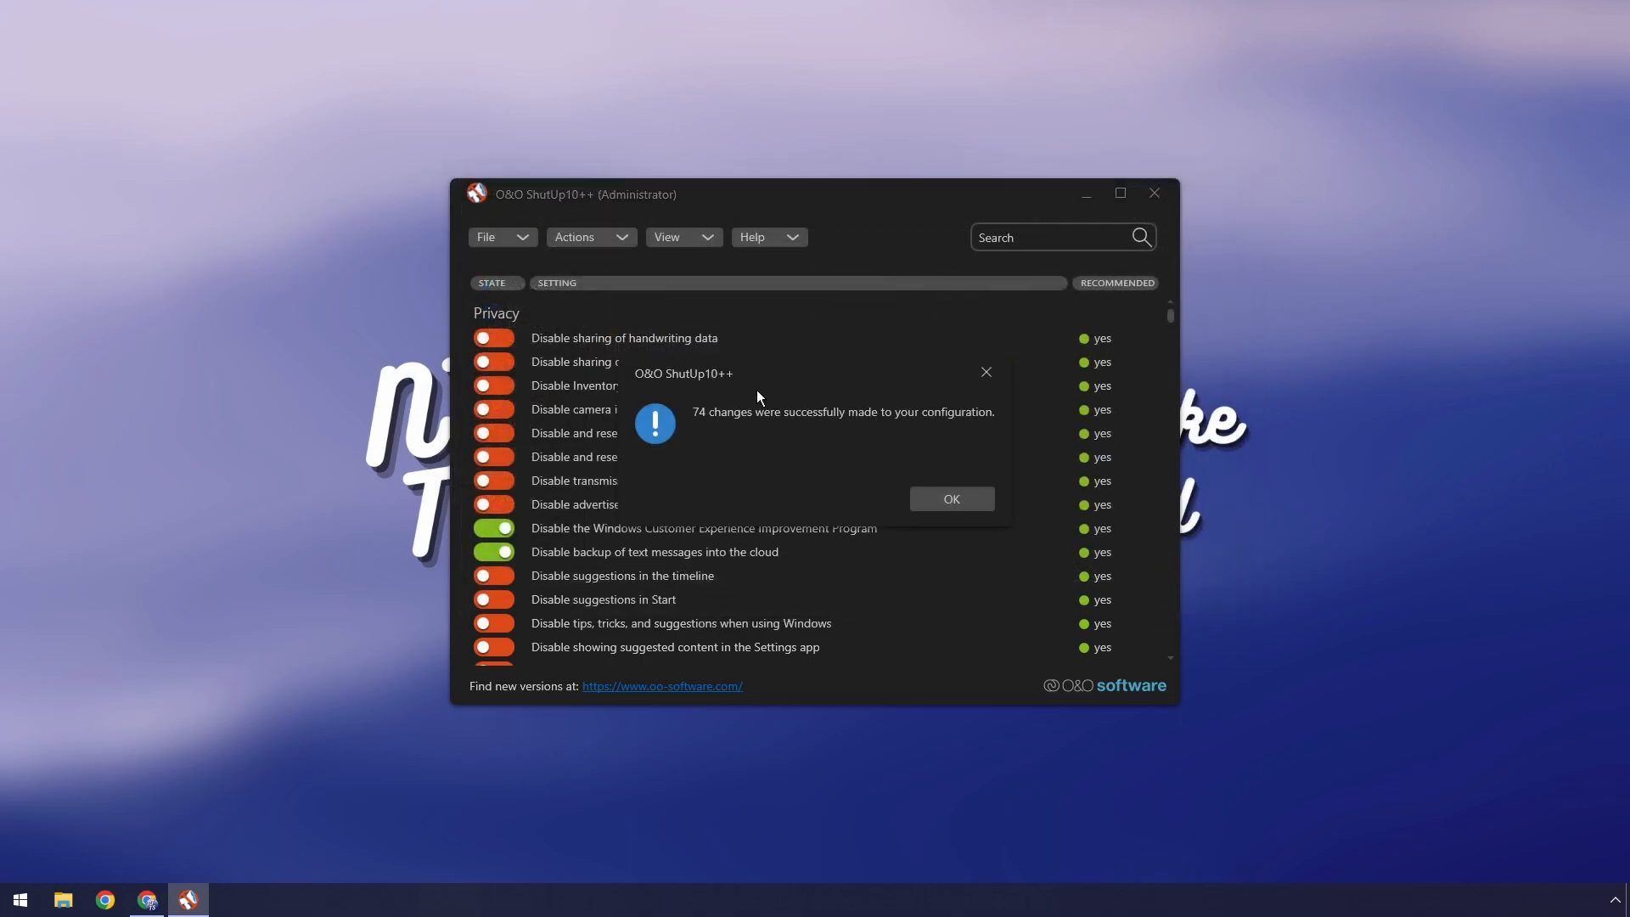
pyautogui.click(962, 497)
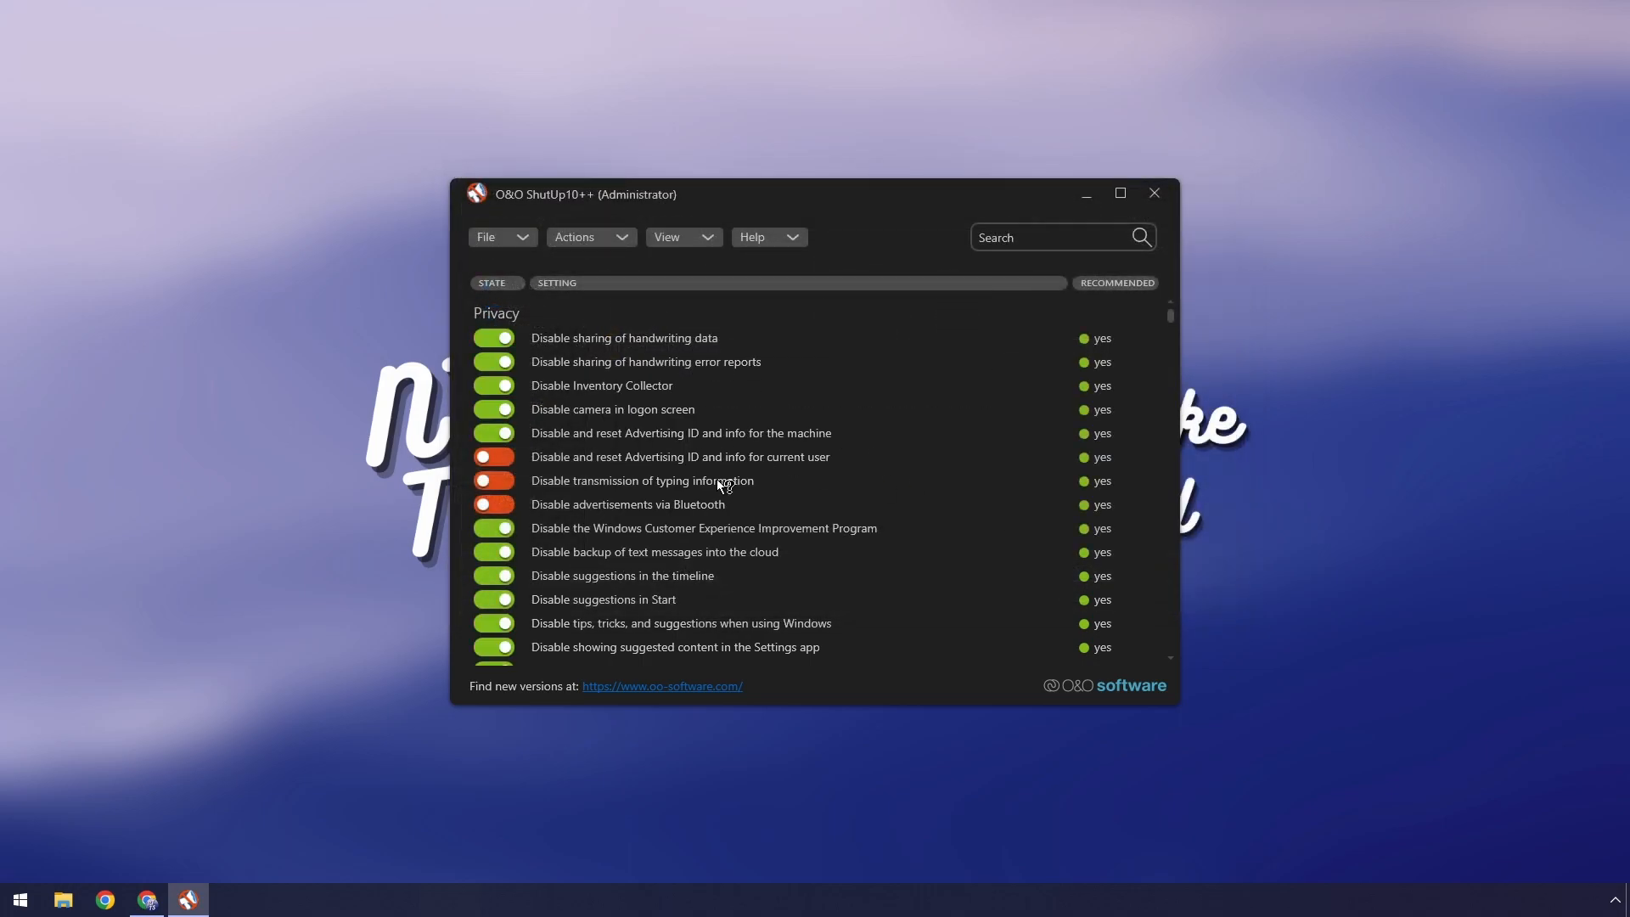
pyautogui.scroll(-3, 755, 504)
pyautogui.scroll(-3, 755, 504)
pyautogui.scroll(5, 497, 388)
pyautogui.scroll(5, 525, 391)
# Step: Apply only the recommended settings, then close O&O ShutUp10++ and acknowledge its closing message
pyautogui.click(611, 235)
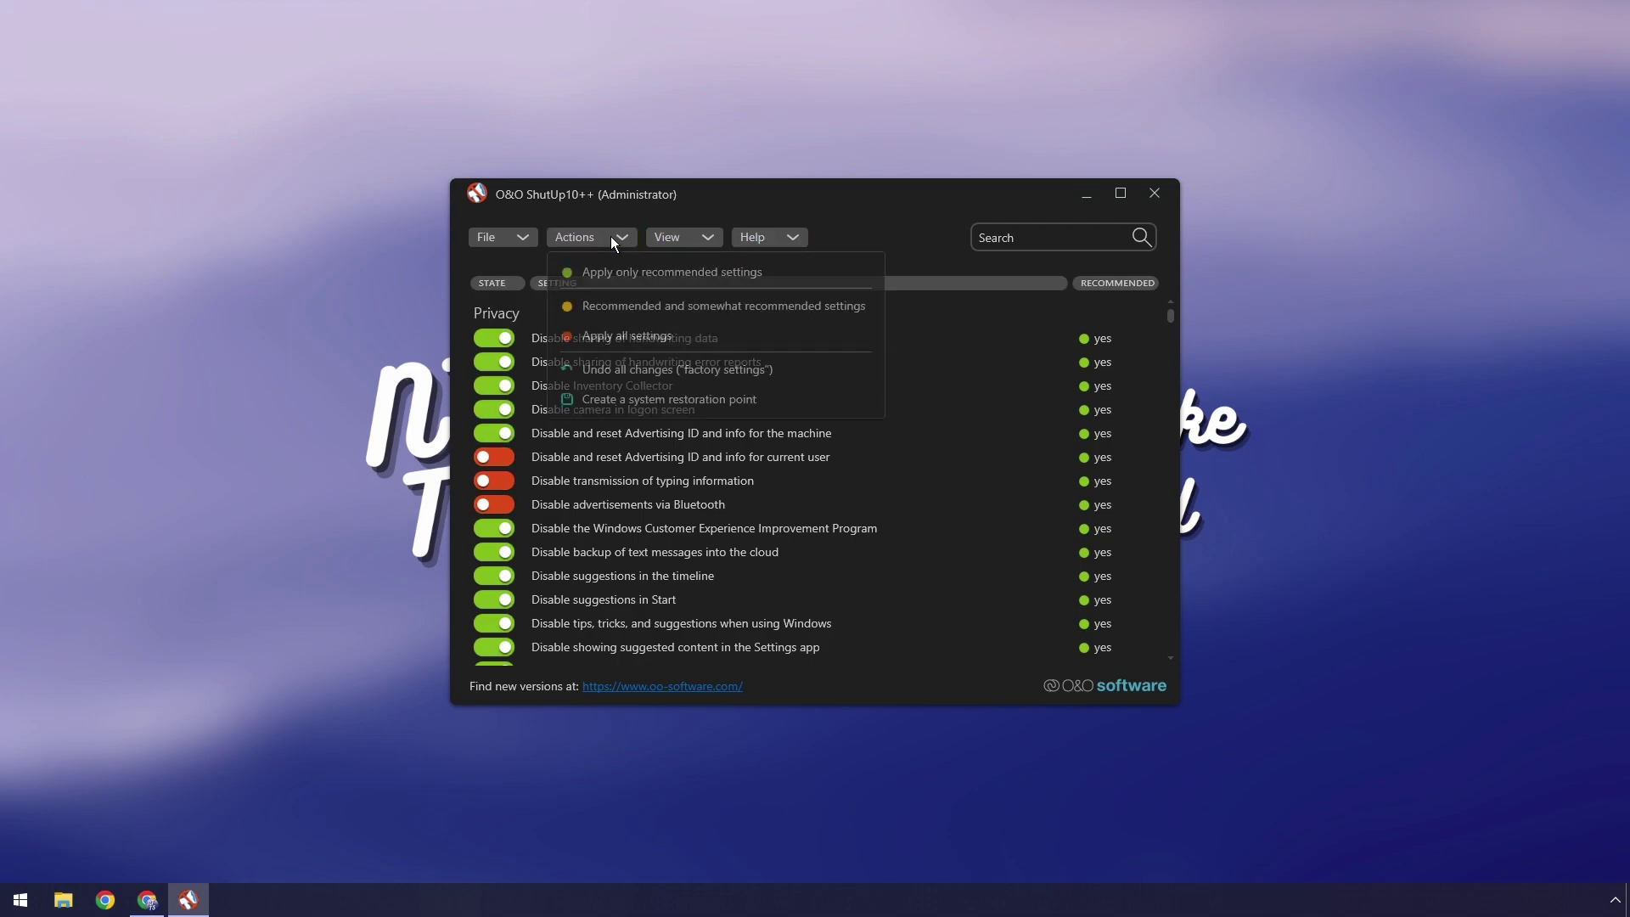
pyautogui.click(668, 279)
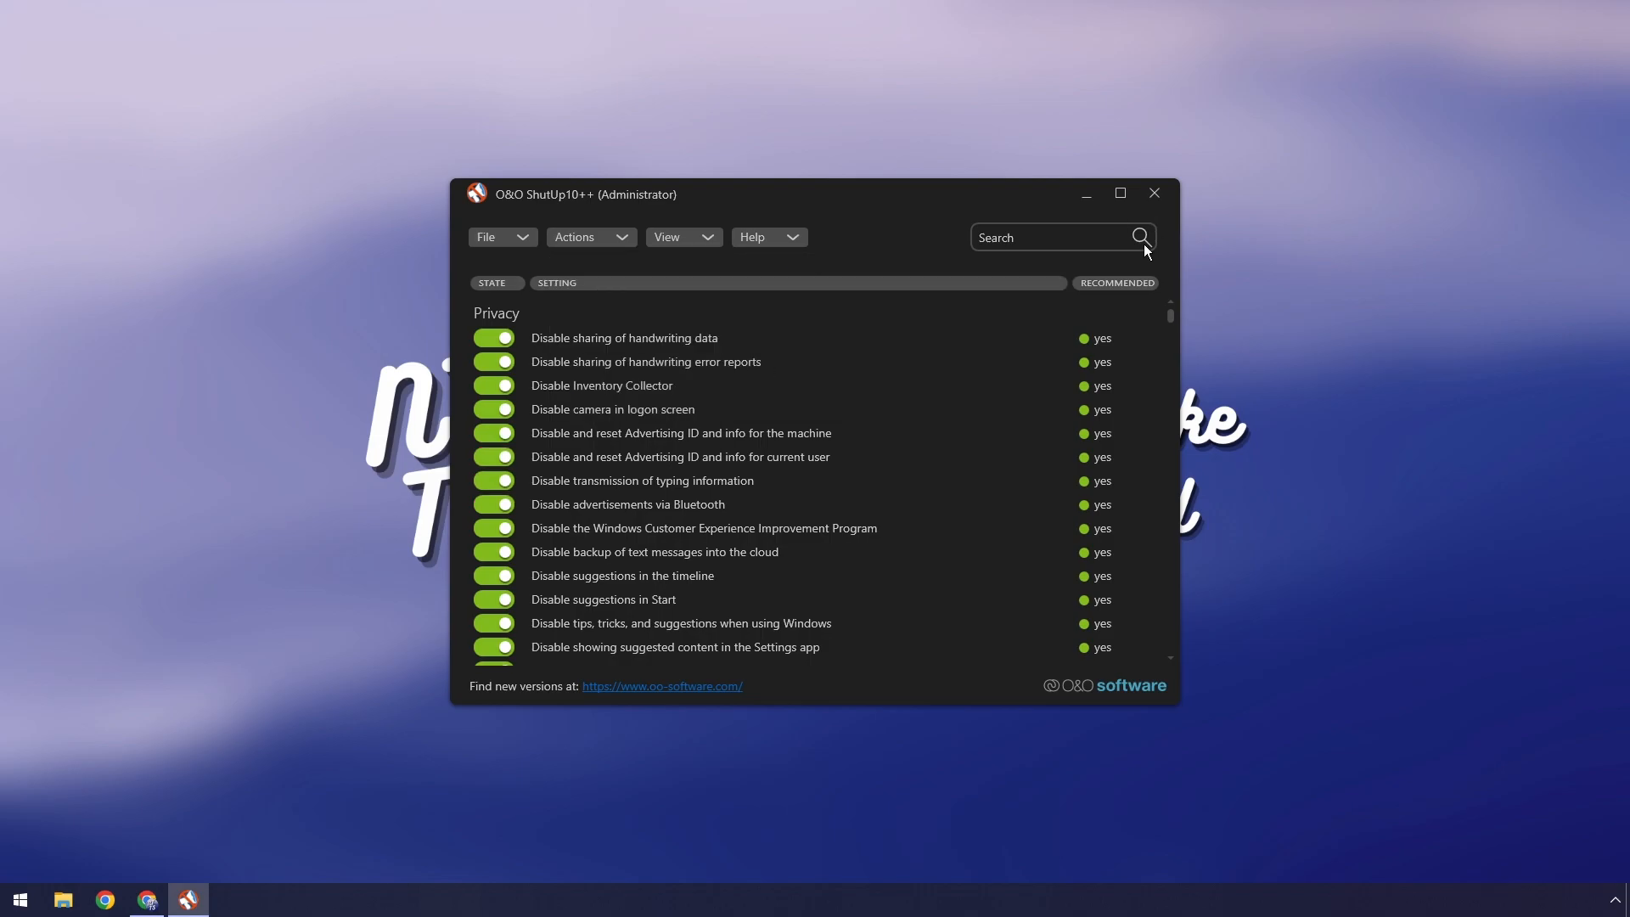
pyautogui.click(1151, 193)
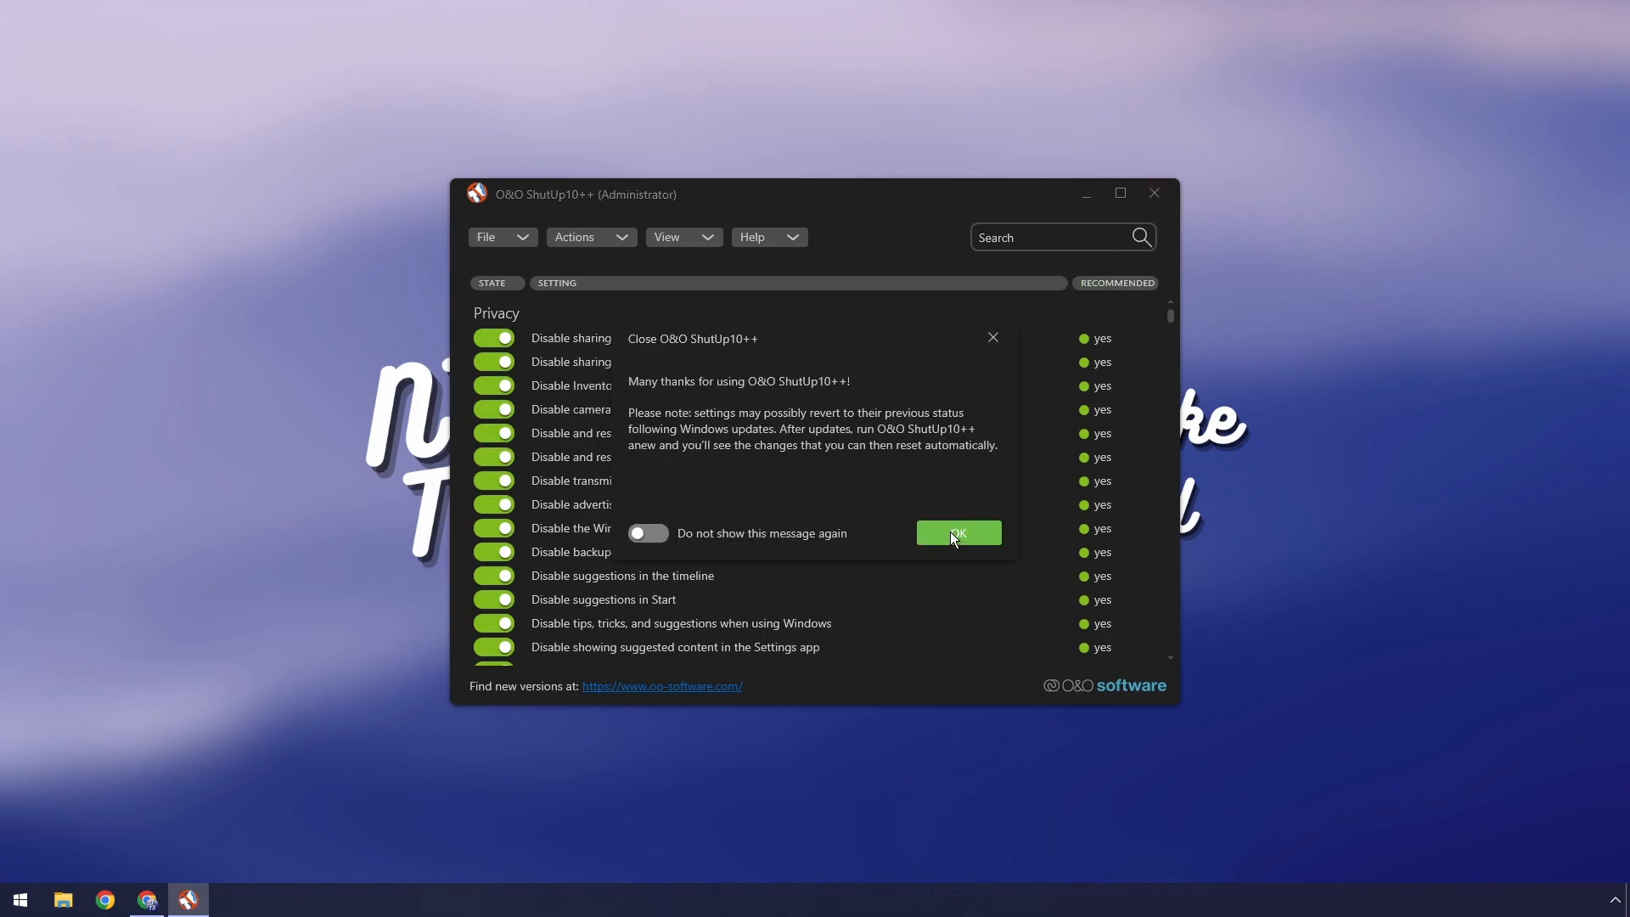
pyautogui.click(951, 531)
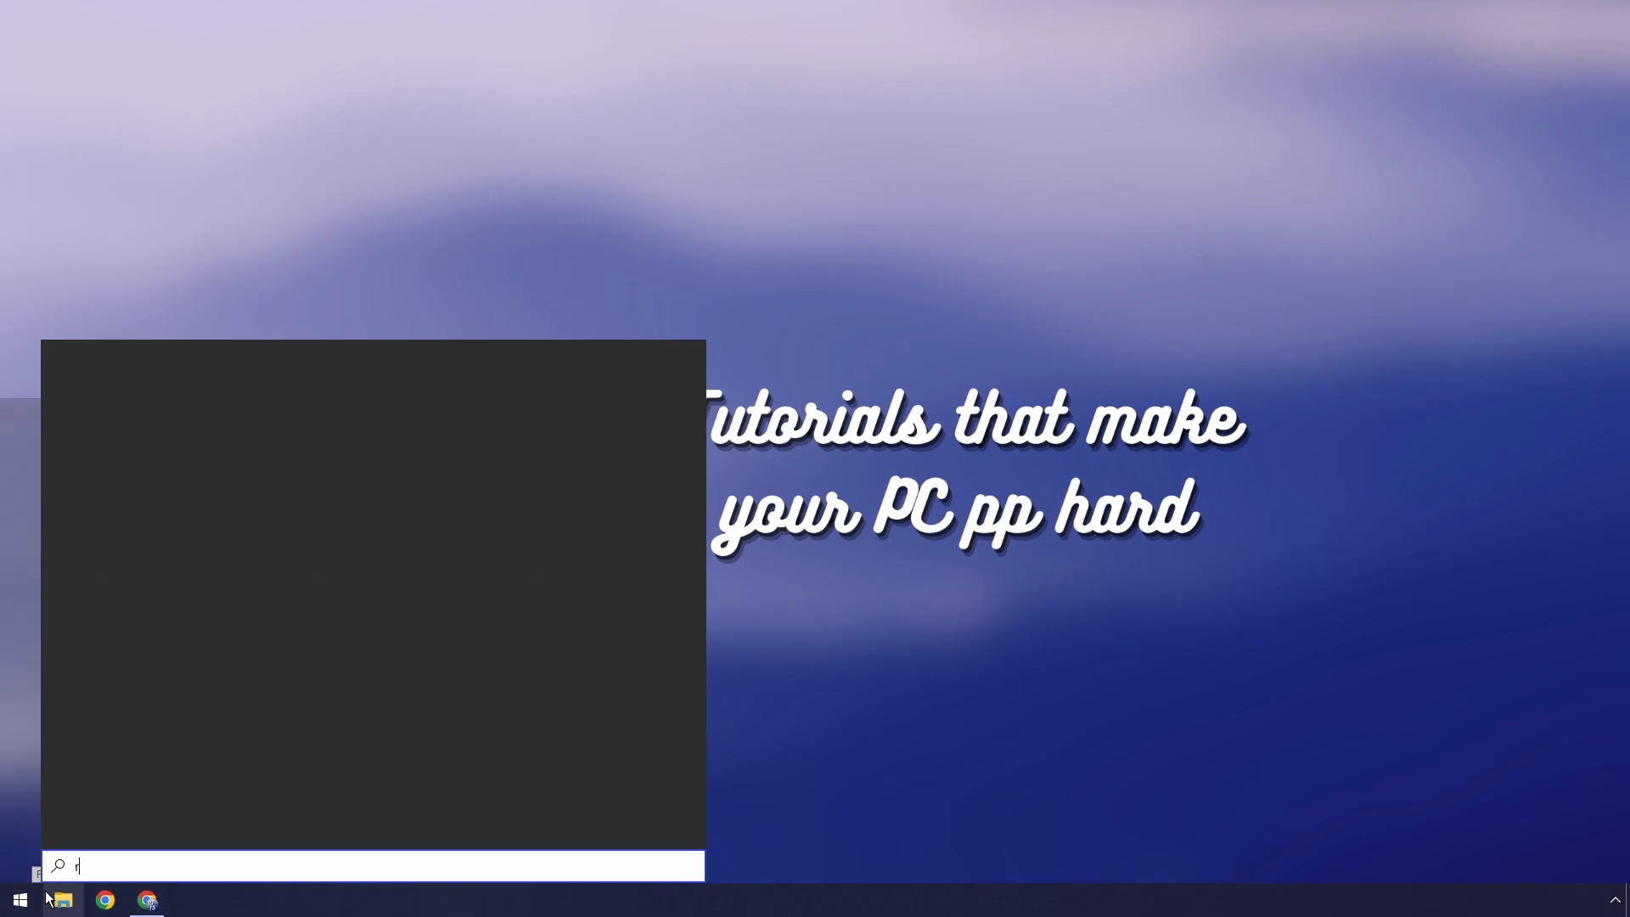
pyautogui.write('estore')
# Step: Reopen System Properties from the 'restore' search and move it to screen centre
pyautogui.press('Return')
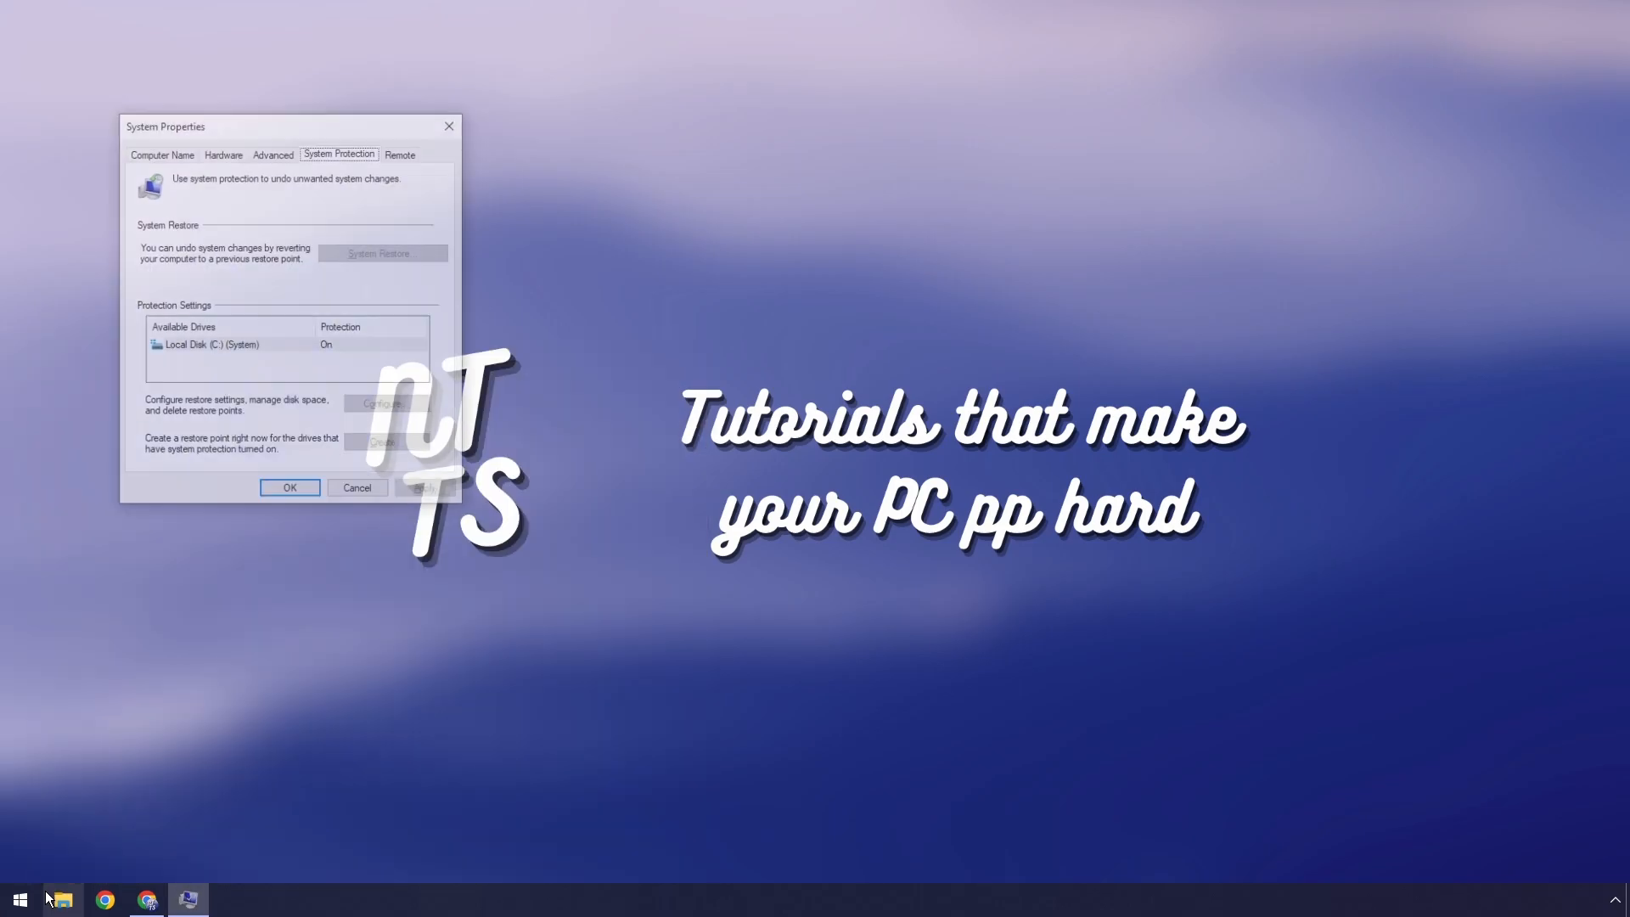
pyautogui.moveTo(198, 127); pyautogui.dragTo(683, 233)
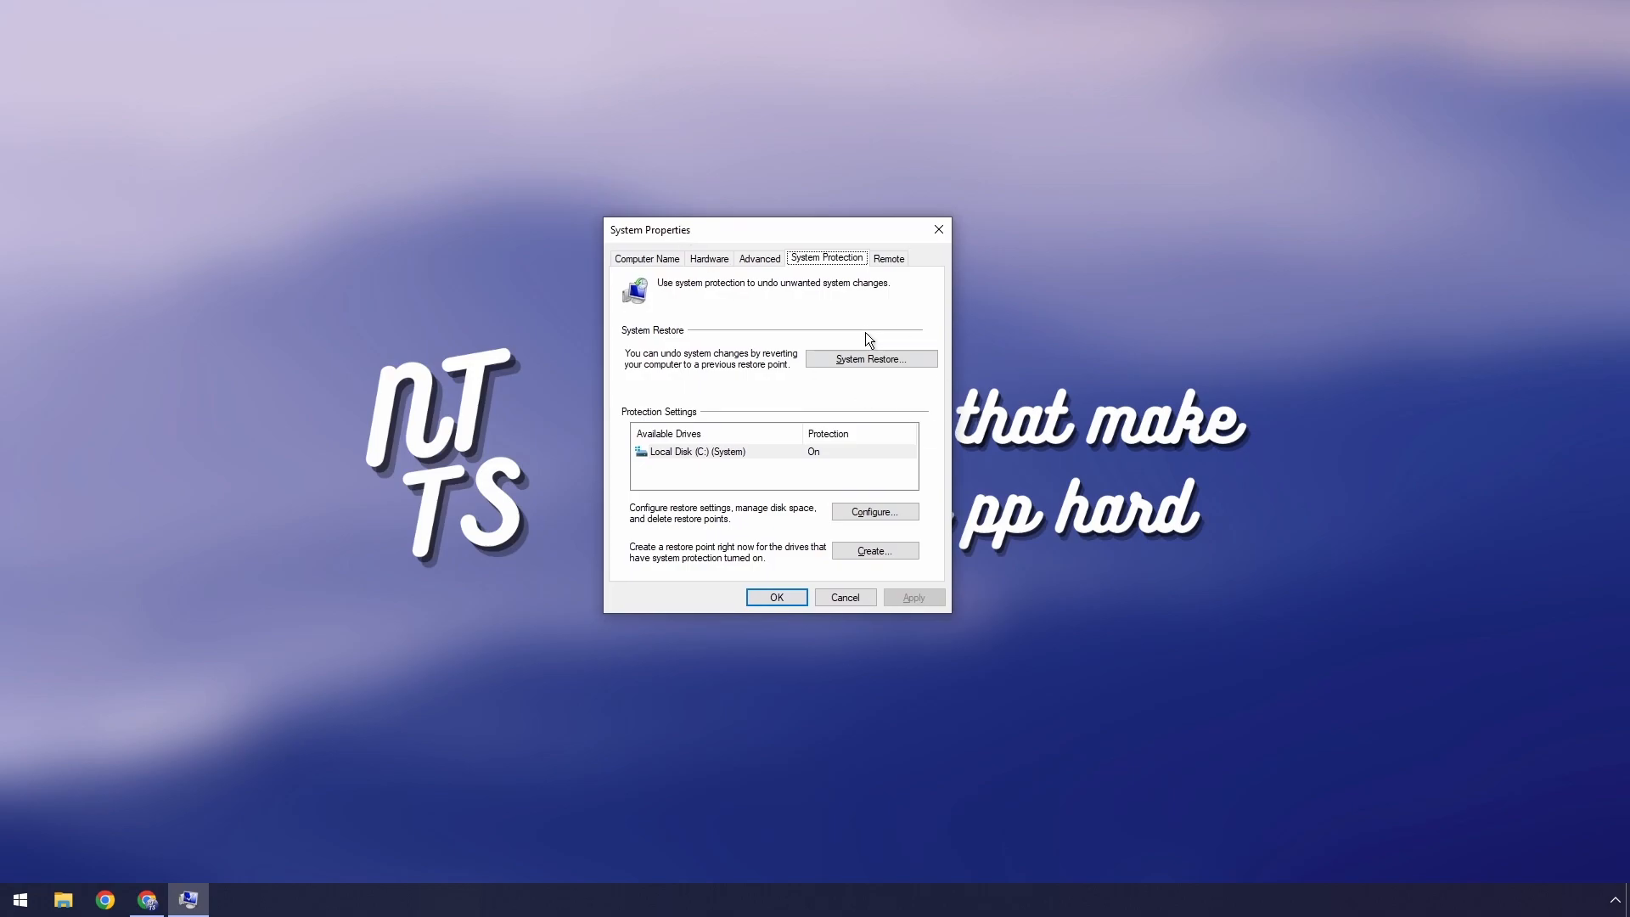
# Step: Start System Restore and select the 4/16/2022 Automatic Restore Point
pyautogui.click(862, 356)
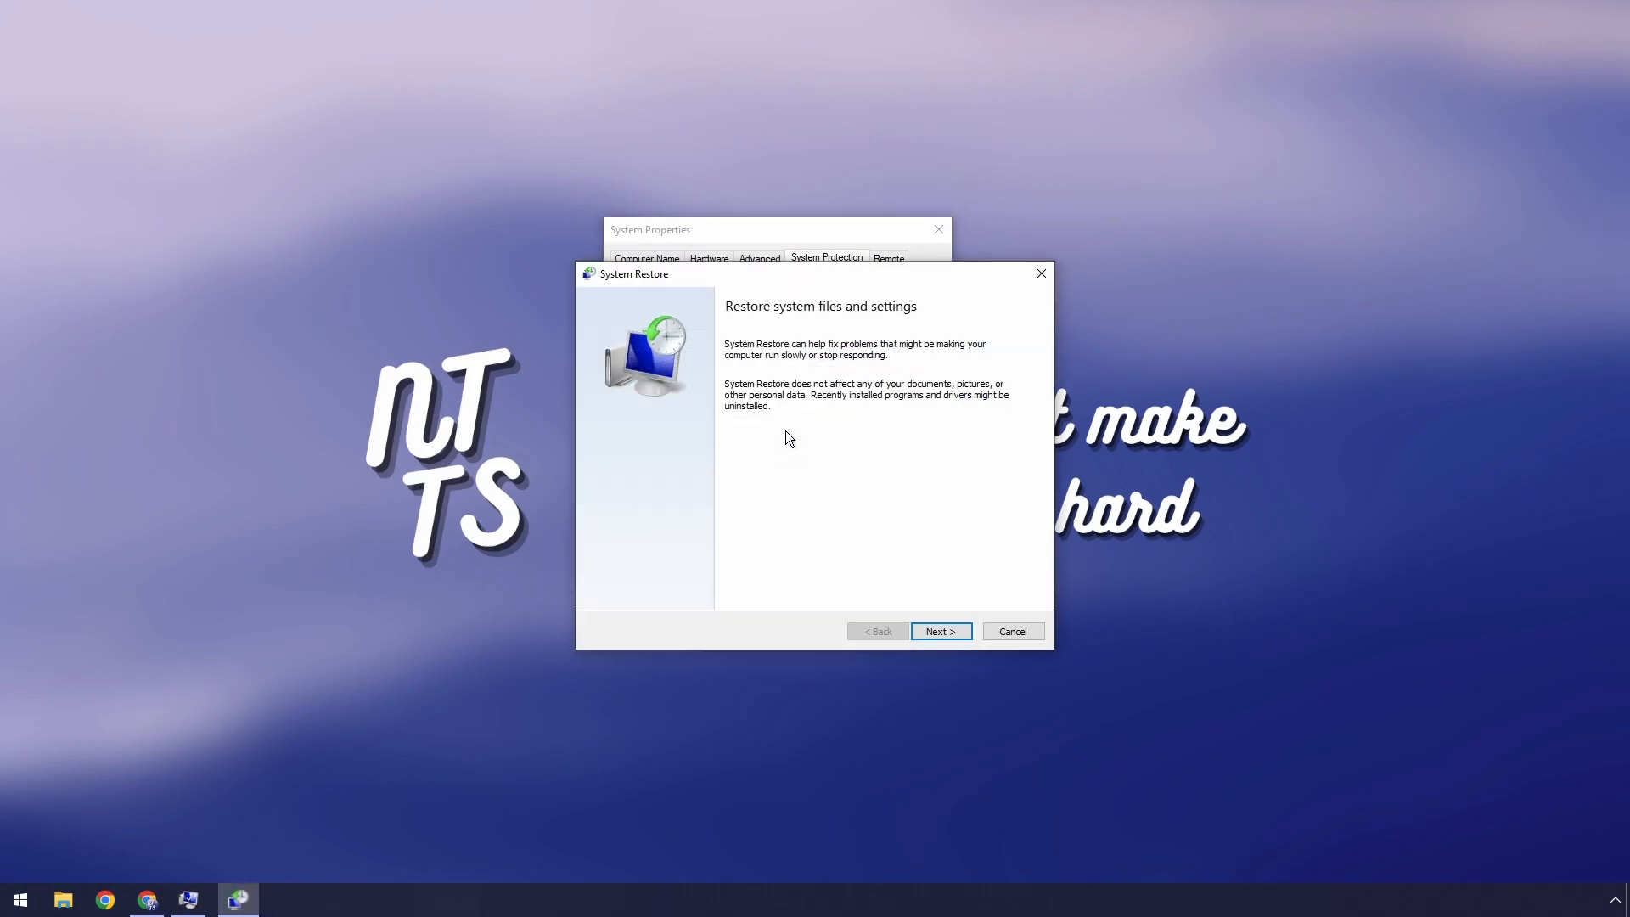
pyautogui.click(936, 631)
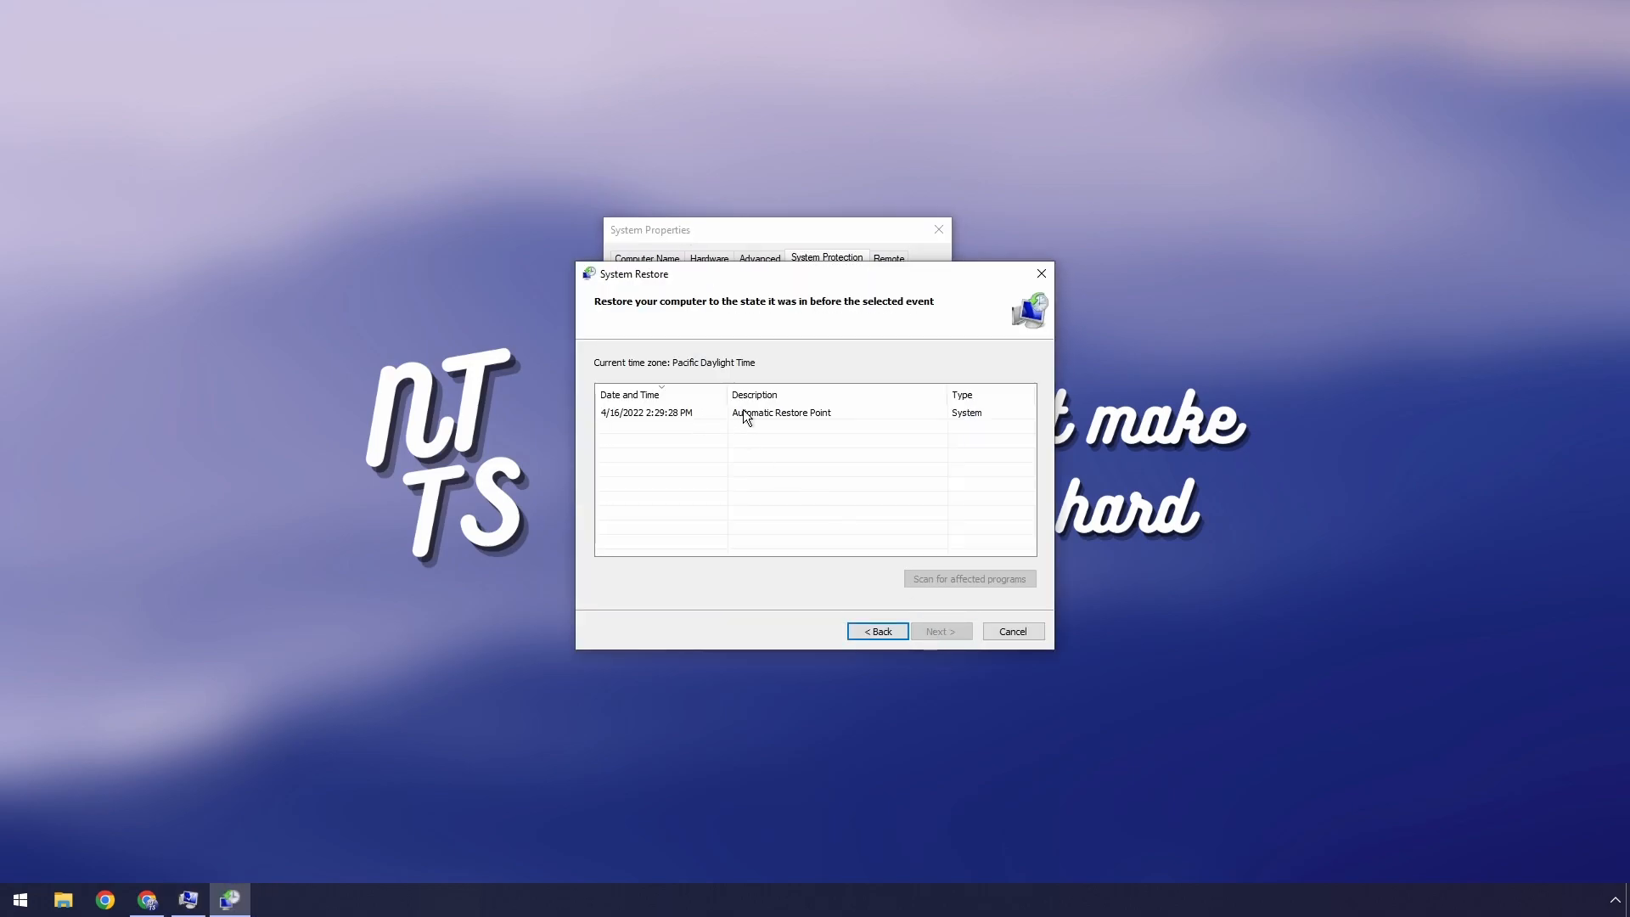
pyautogui.click(777, 415)
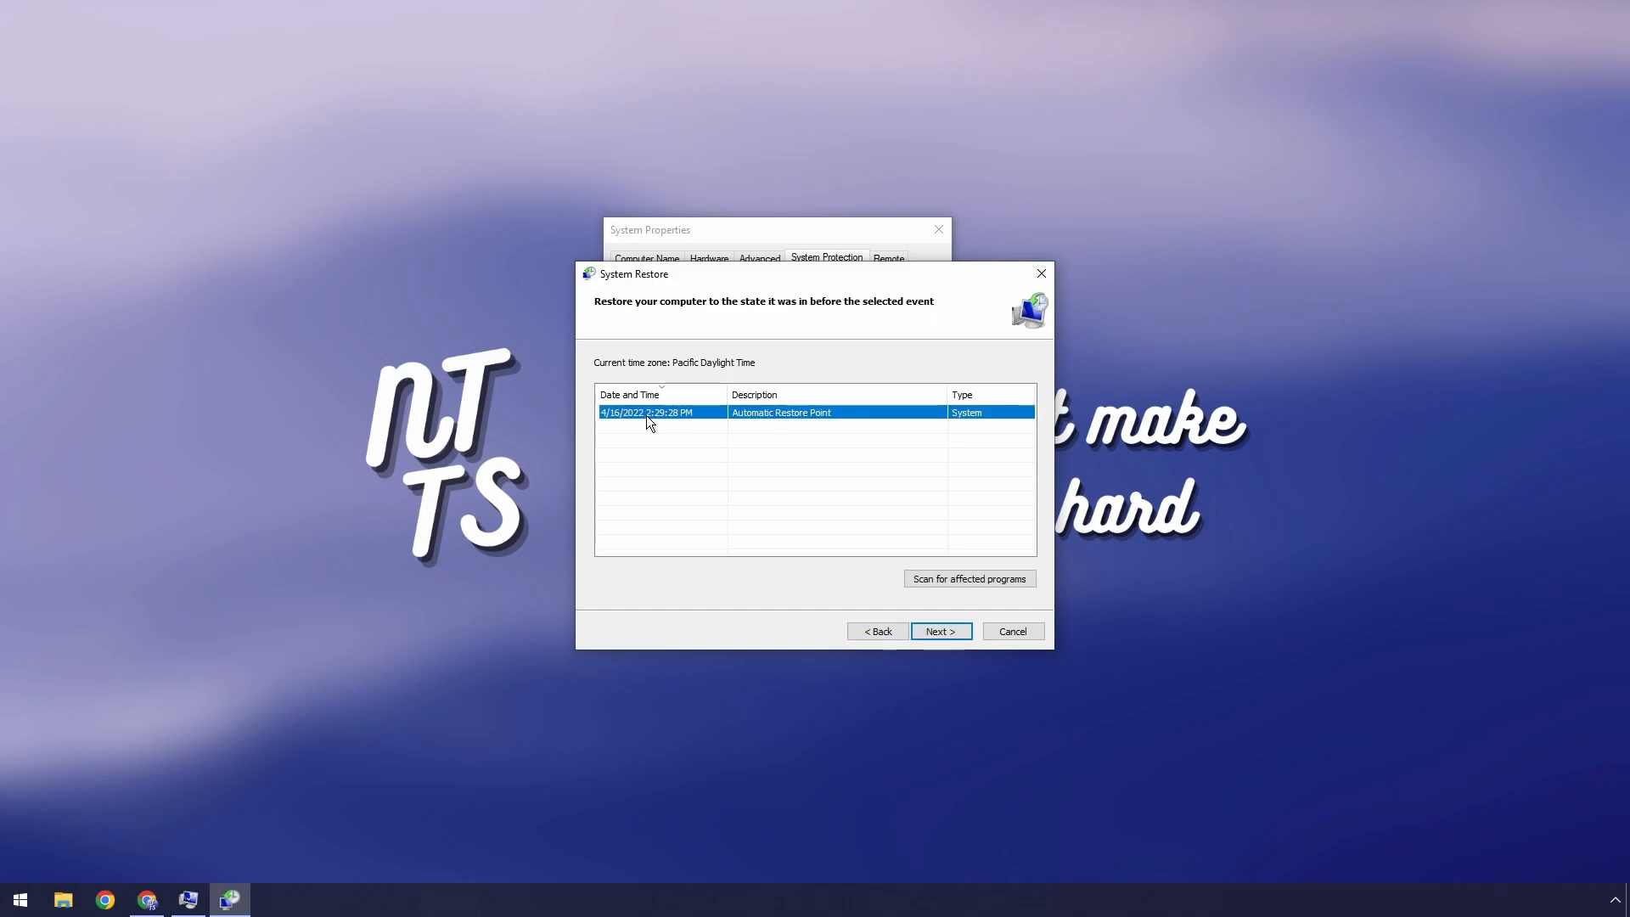
# Step: Confirm the chosen restore point, finish the wizard and agree to begin the uninterruptible restore
pyautogui.click(946, 628)
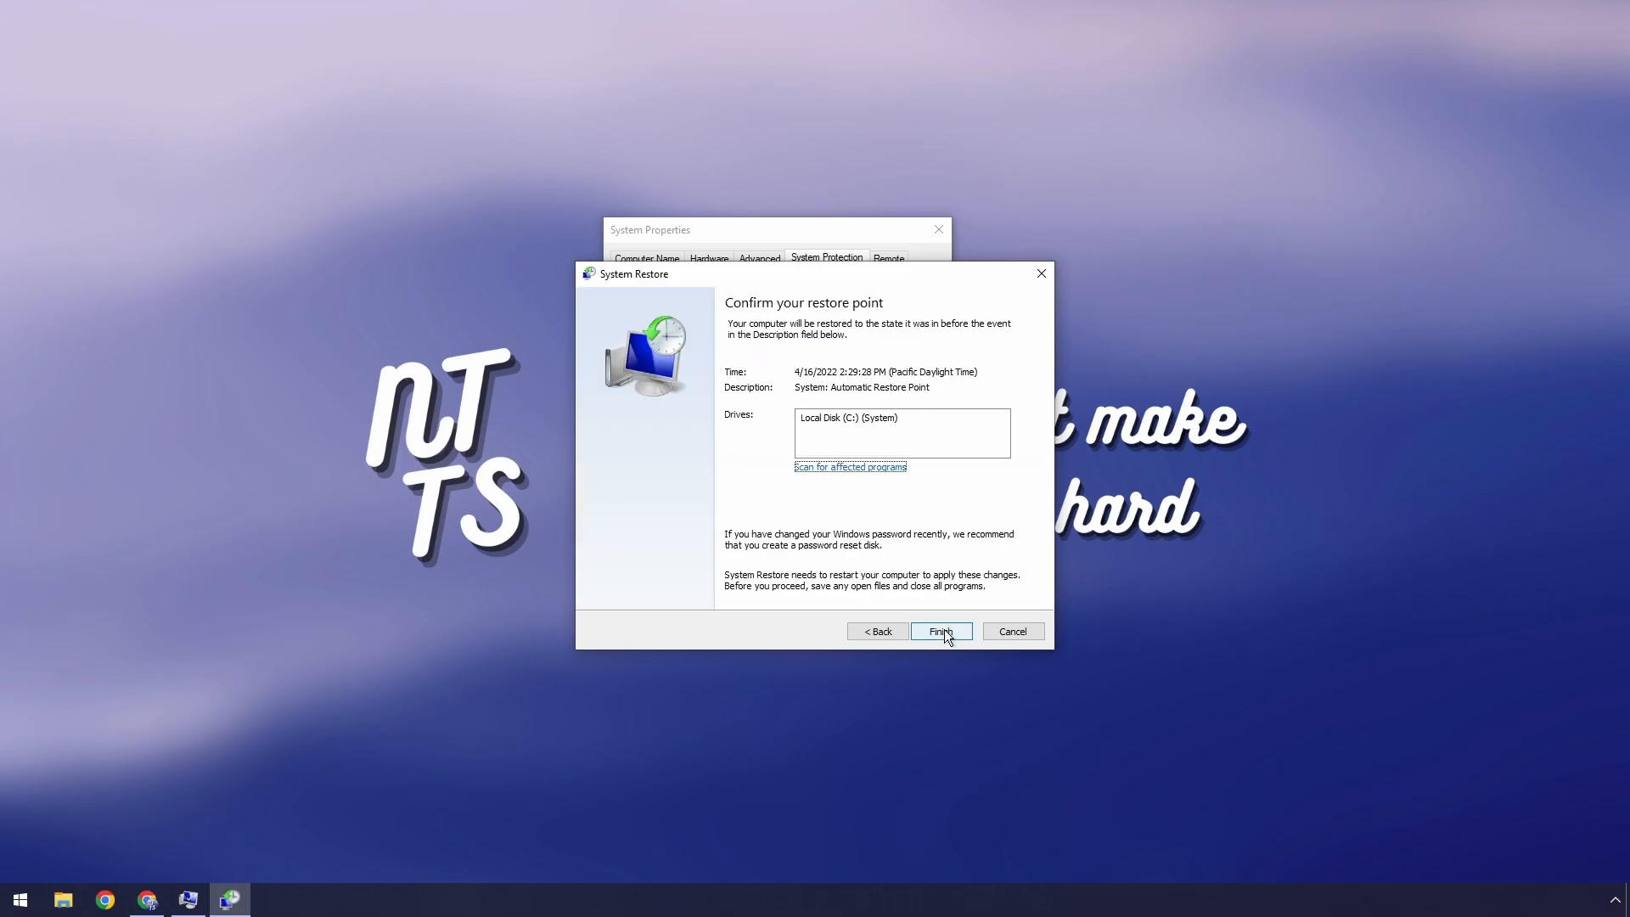
pyautogui.click(944, 631)
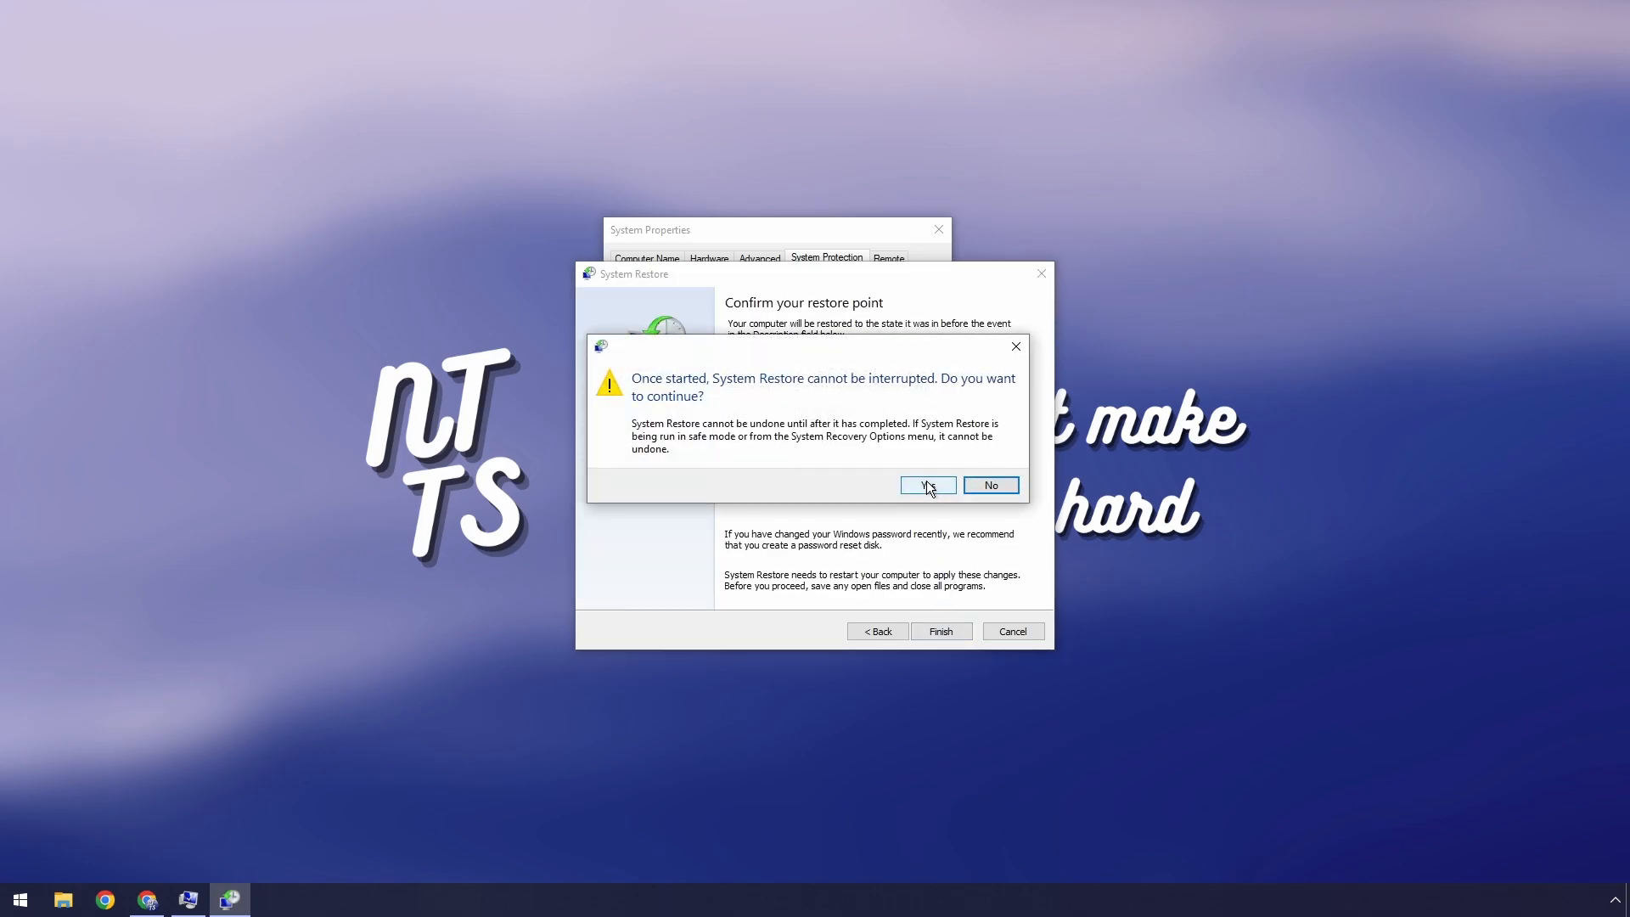
pyautogui.click(929, 486)
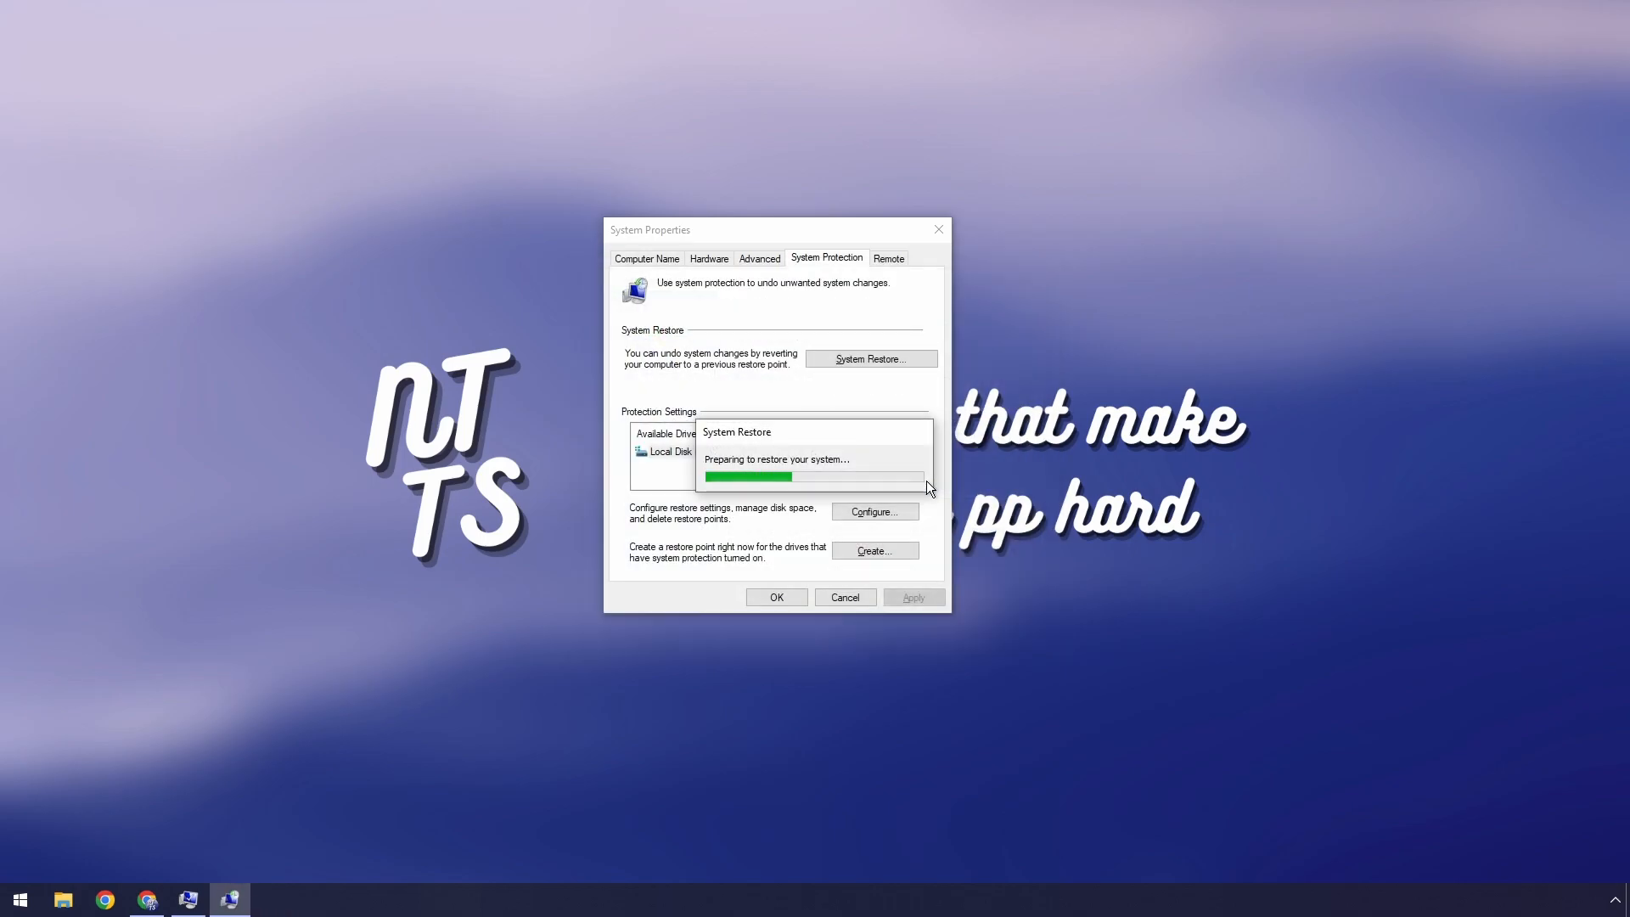